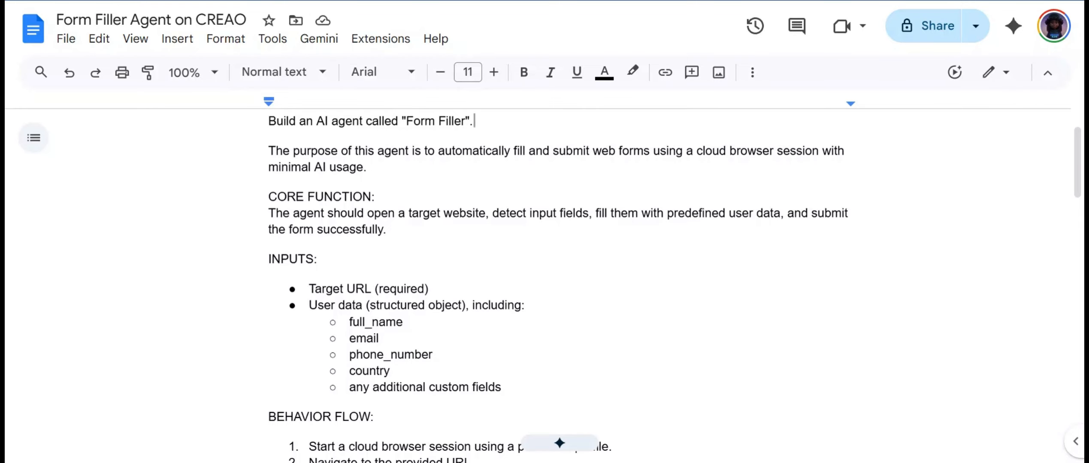
- Read through the Form Filler prompt from its purpose and inputs to the behavior flow steps
scroll(558, 283, down, 3)
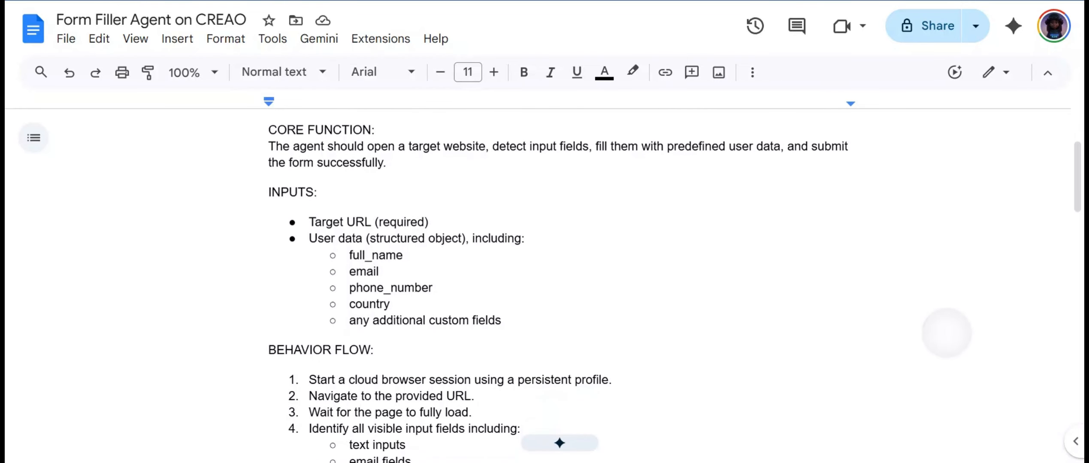
scroll(558, 283, down, 2)
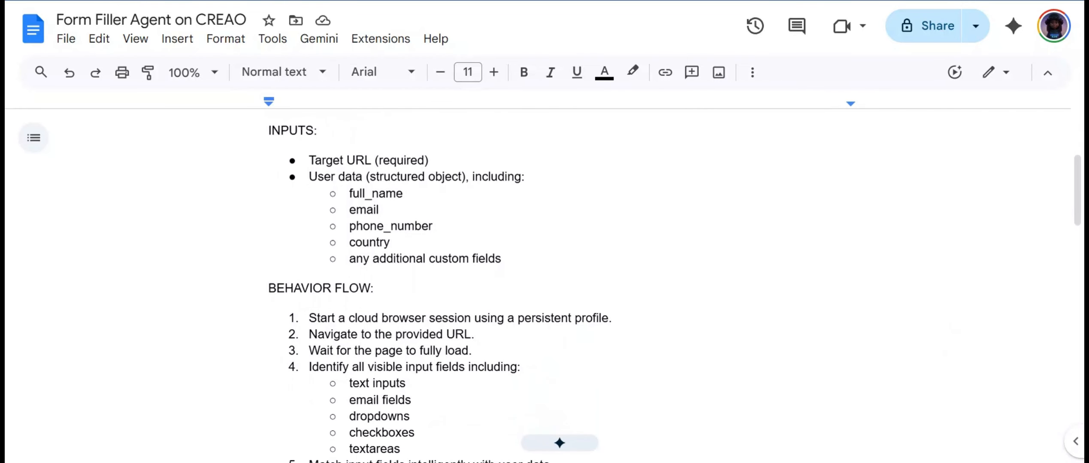
scroll(558, 283, down, 4)
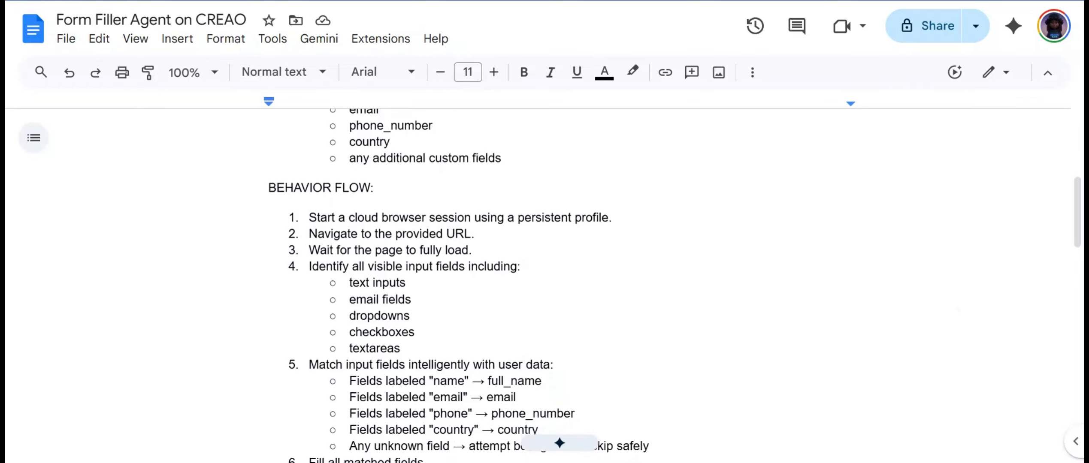
scroll(558, 283, down, 1)
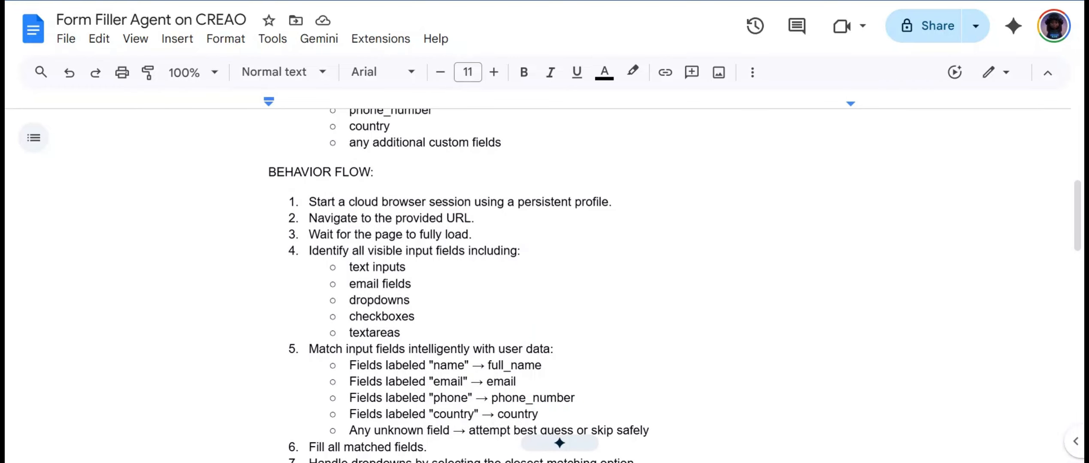
scroll(460, 285, down, 3)
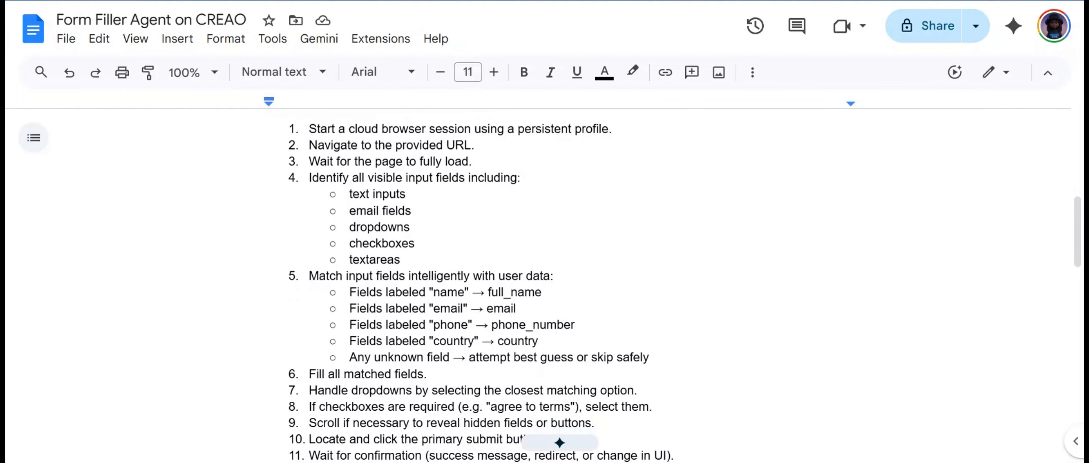
scroll(472, 287, down, 2)
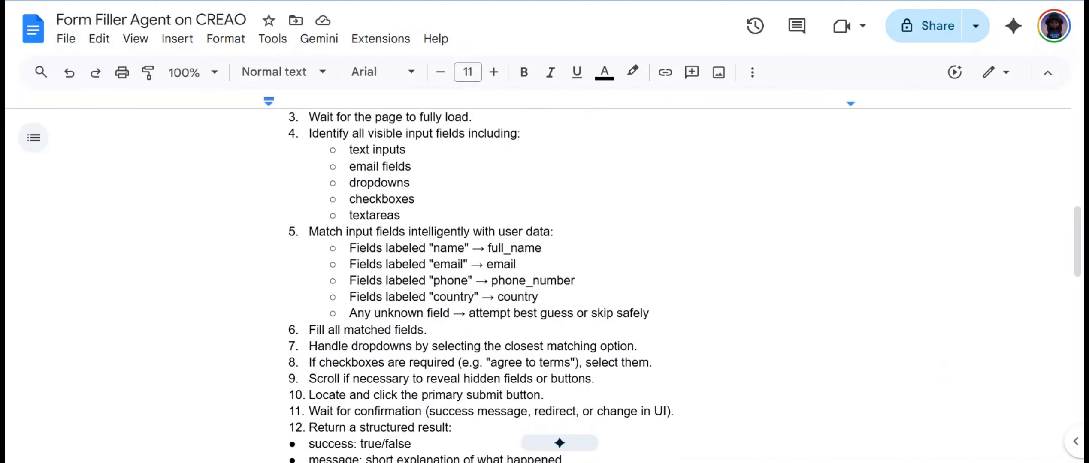
scroll(472, 285, up, 3)
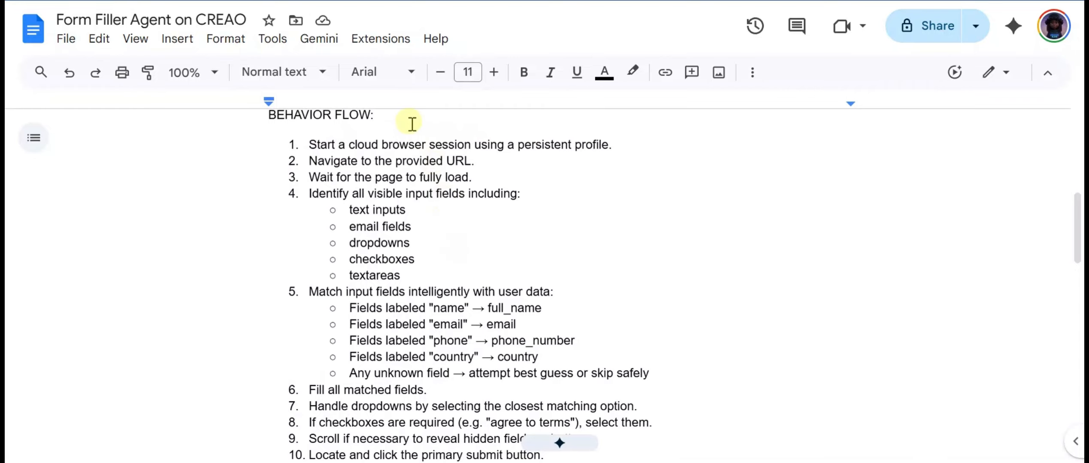
- Replace "a persistent" with "the" in behavior flow item 1 so it reads "using the profile"
click(577, 145)
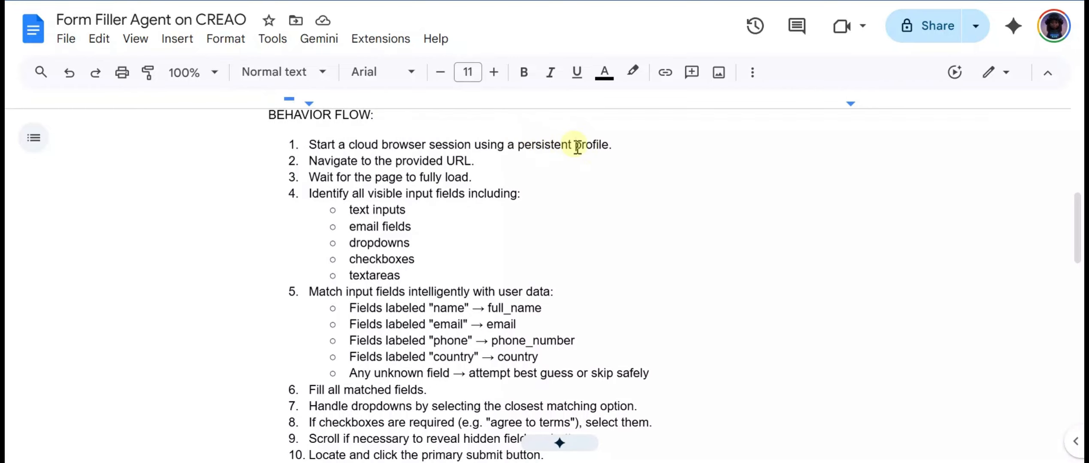
key(BackSpace)
key(BackSpace)
key(BackSpace)
key(BackSpace)
key(BackSpace)
key(BackSpace)
key(BackSpace)
key(BackSpace)
key(BackSpace)
key(BackSpace)
key(BackSpace)
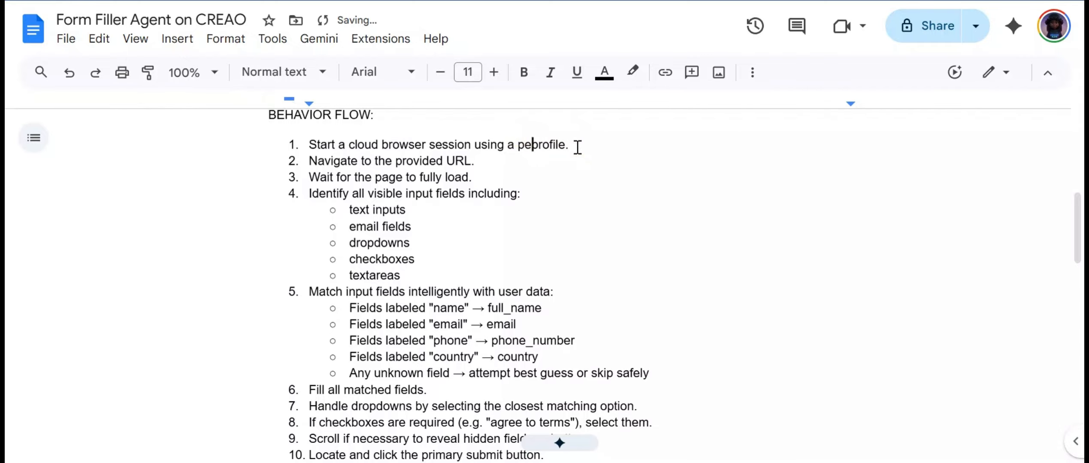
key(BackSpace)
key(BackSpace)
text(the)
click(562, 146)
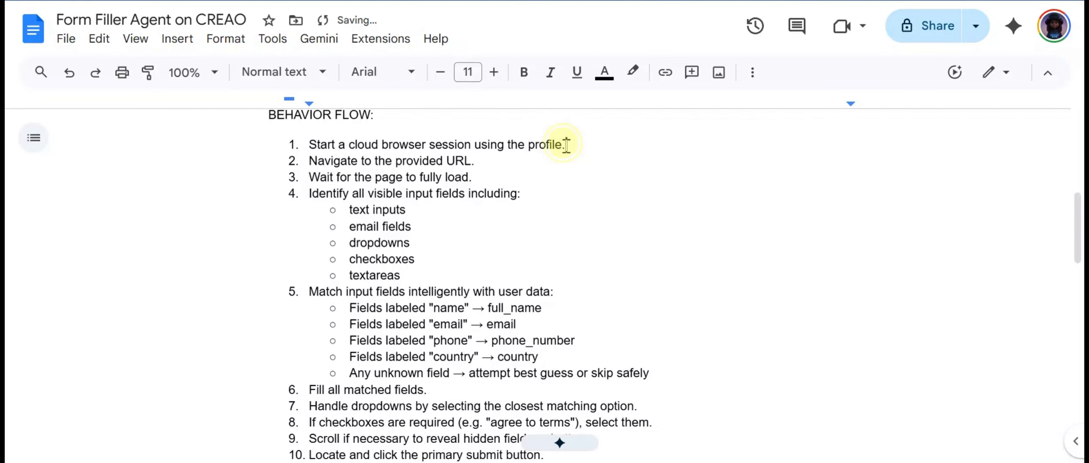
- Read the rest of the prompt, covering the structured result, constraints, fallback logic, output, goal and execution mode
scroll(562, 146, down, 3)
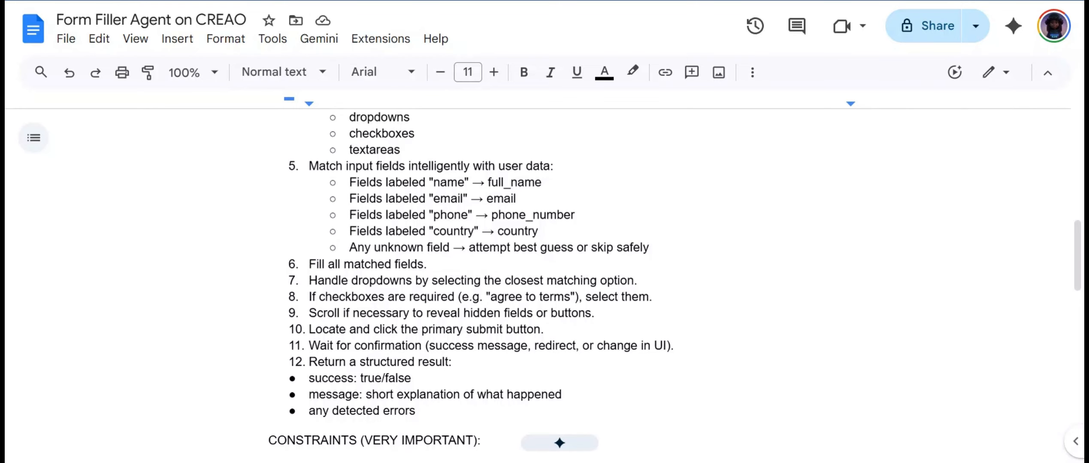
scroll(472, 284, down, 4)
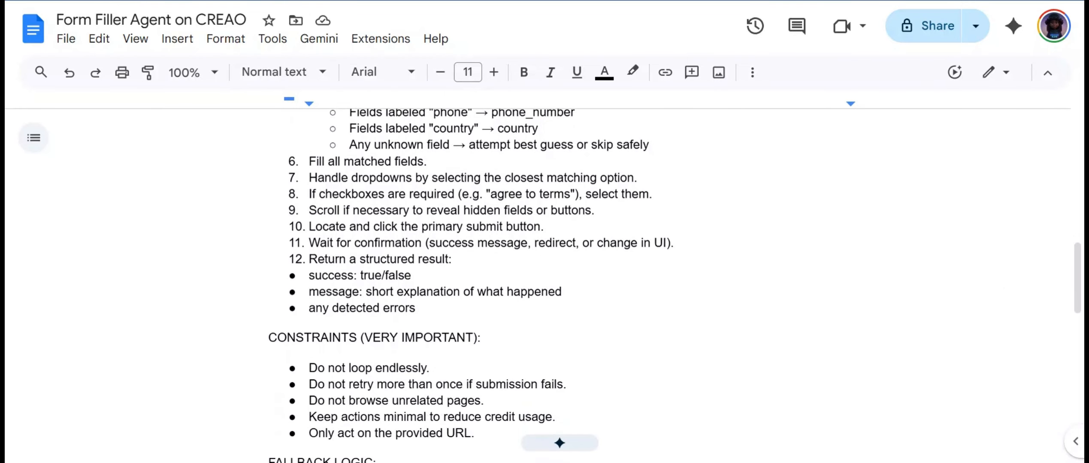
scroll(472, 283, down, 1)
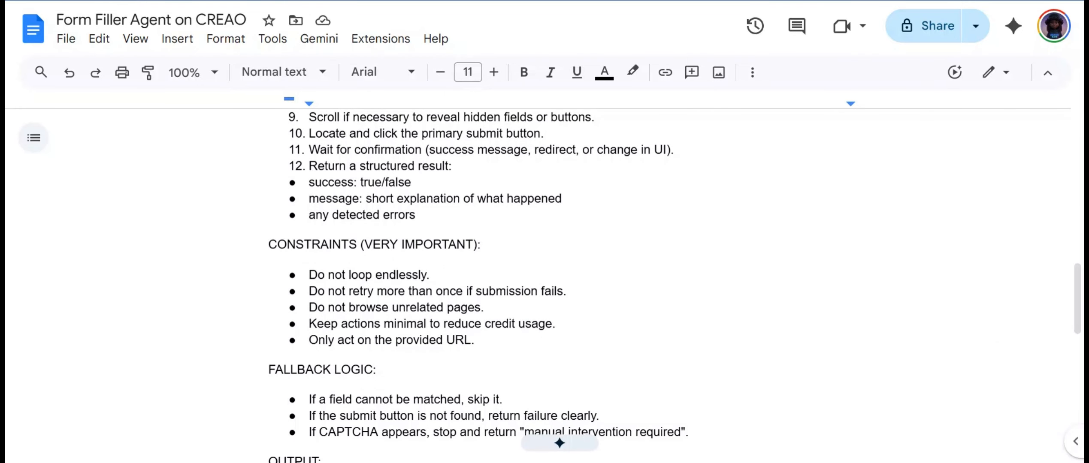
scroll(472, 284, down, 3)
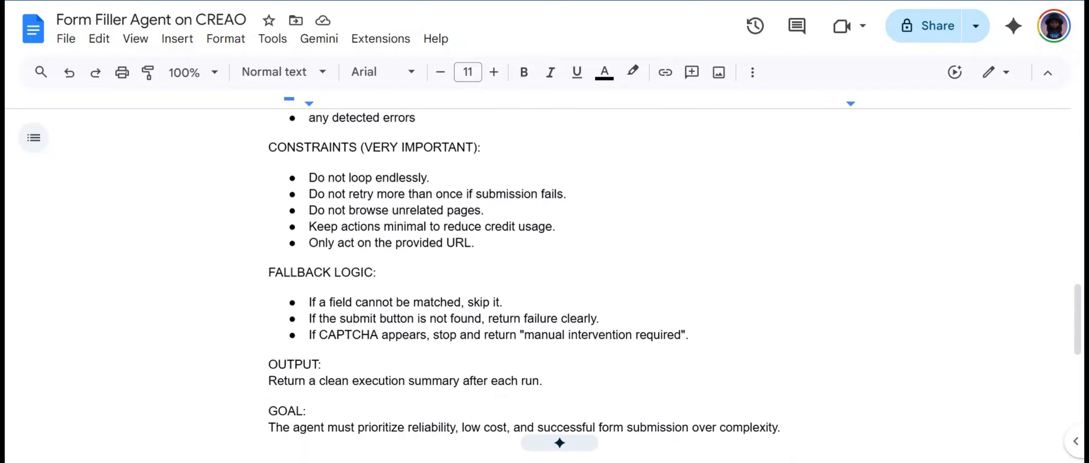
scroll(473, 283, down, 1)
scroll(473, 283, down, 1)
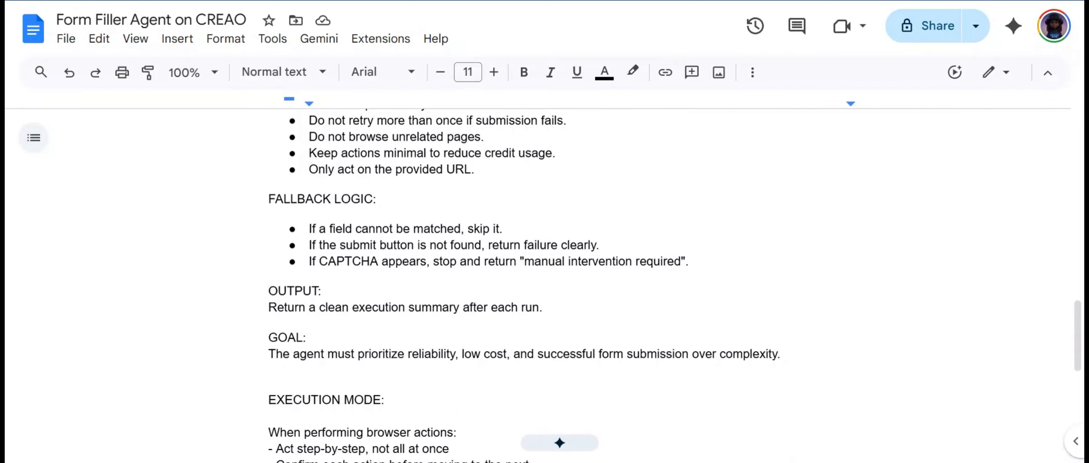
scroll(472, 283, down, 2)
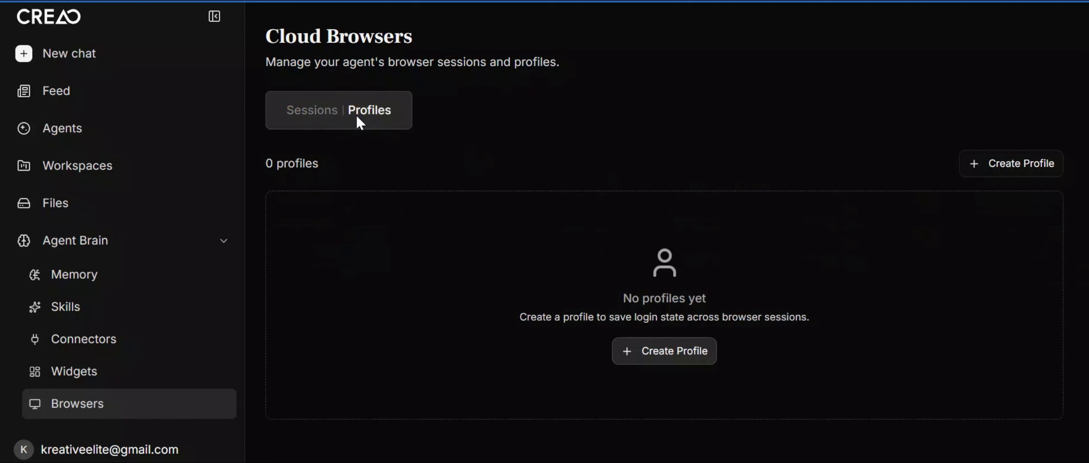
- In CREAO, create a cloud browser profile named MyAIme and copy its ID
click(650, 360)
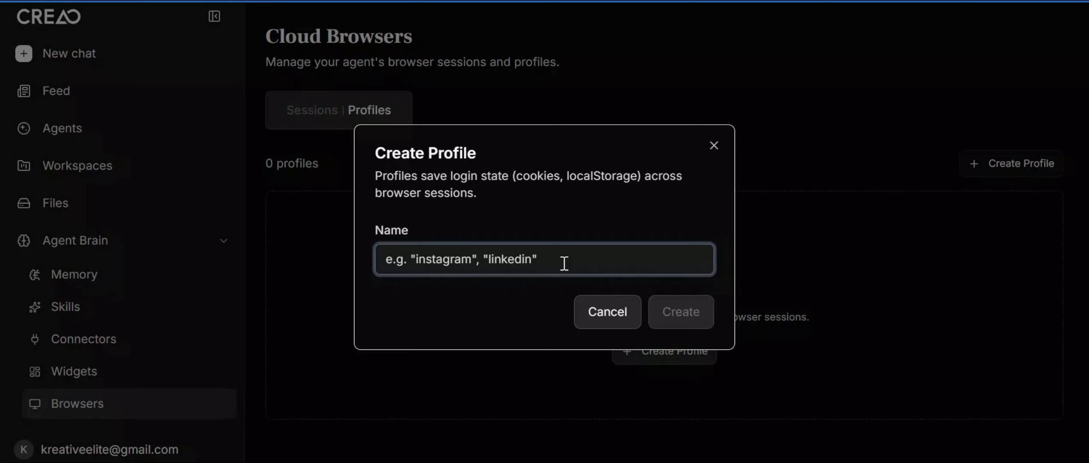
text(MyAIme)
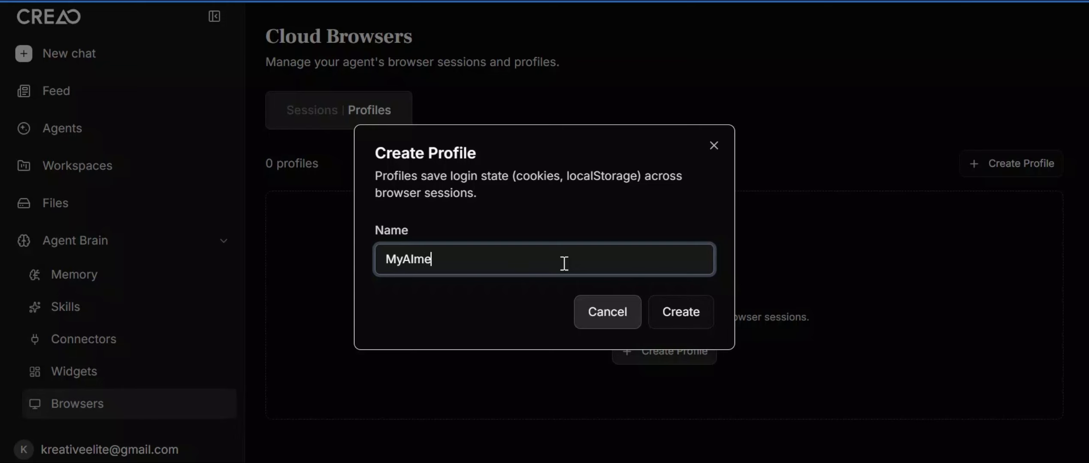
click(680, 311)
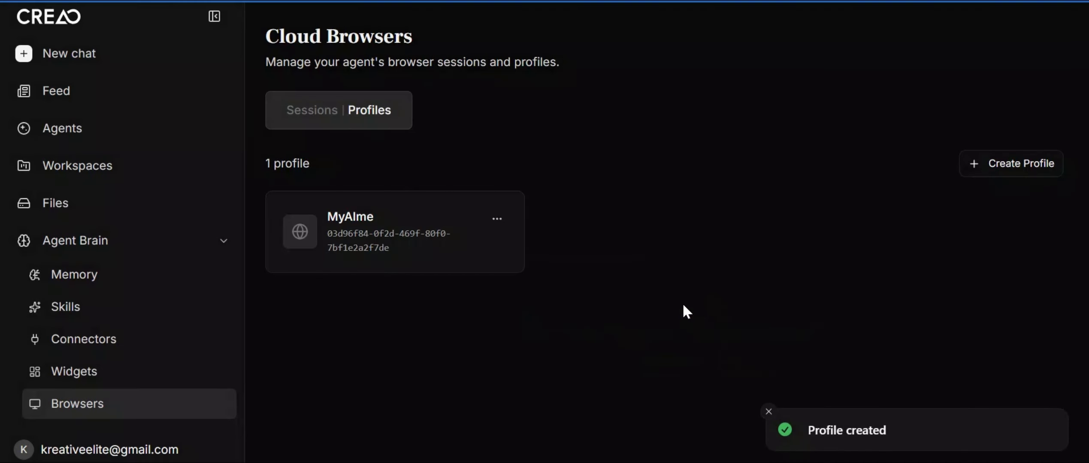
click(497, 218)
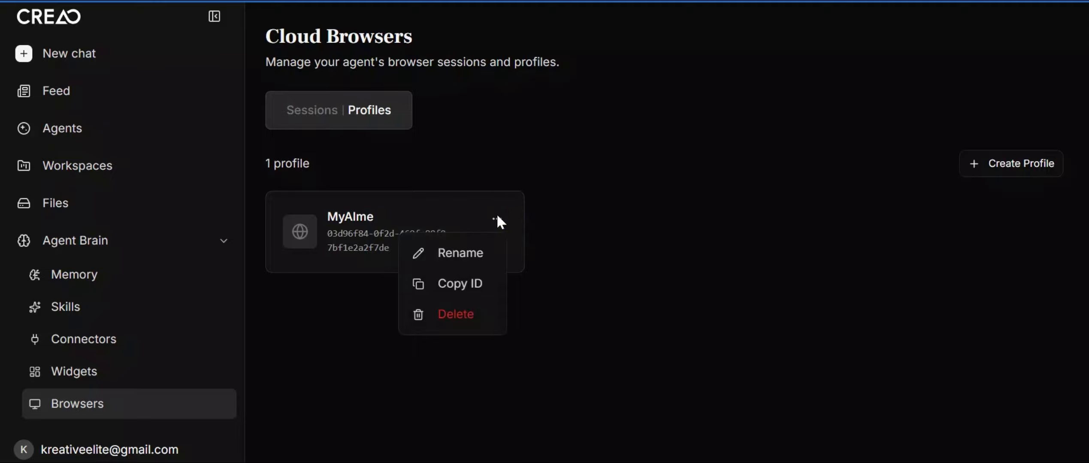
click(475, 276)
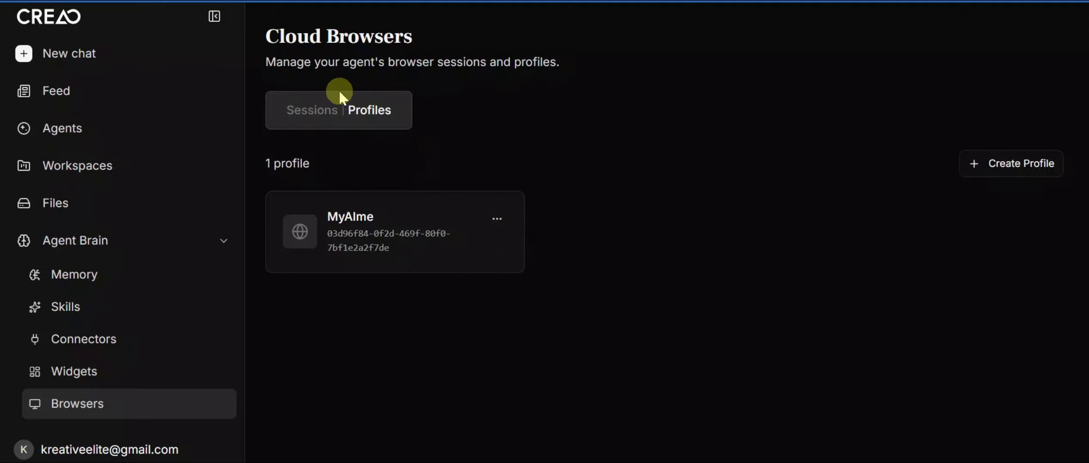
- Create a new cloud browser session with the MyAIme profile and United States as the proxy location
click(316, 109)
click(698, 349)
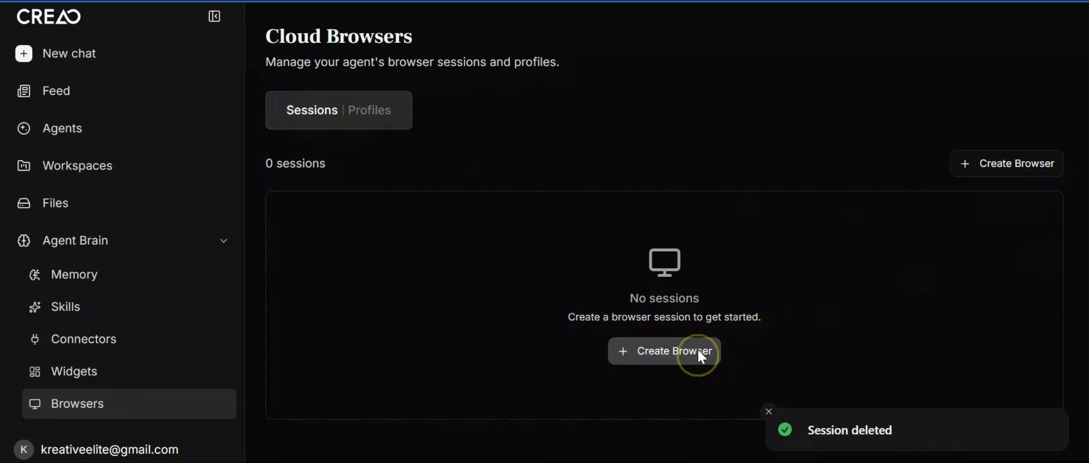
click(702, 201)
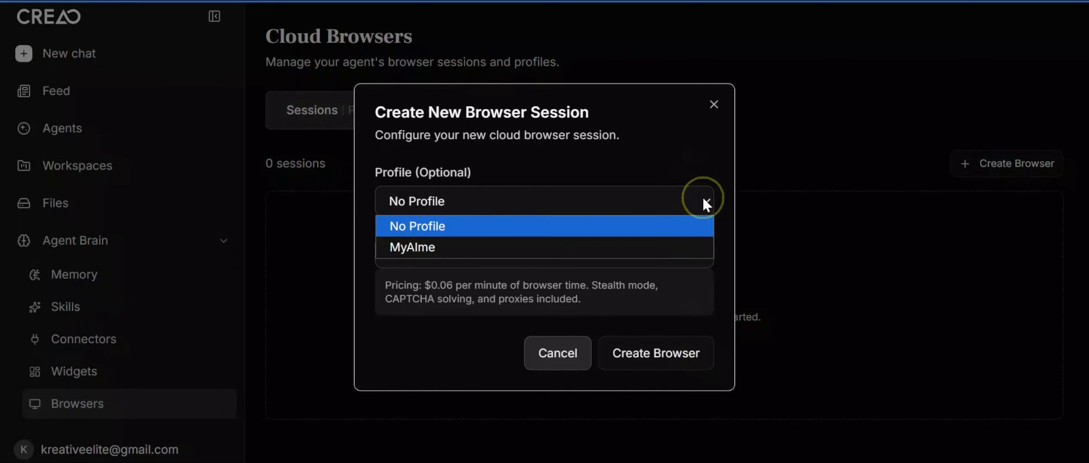
click(697, 246)
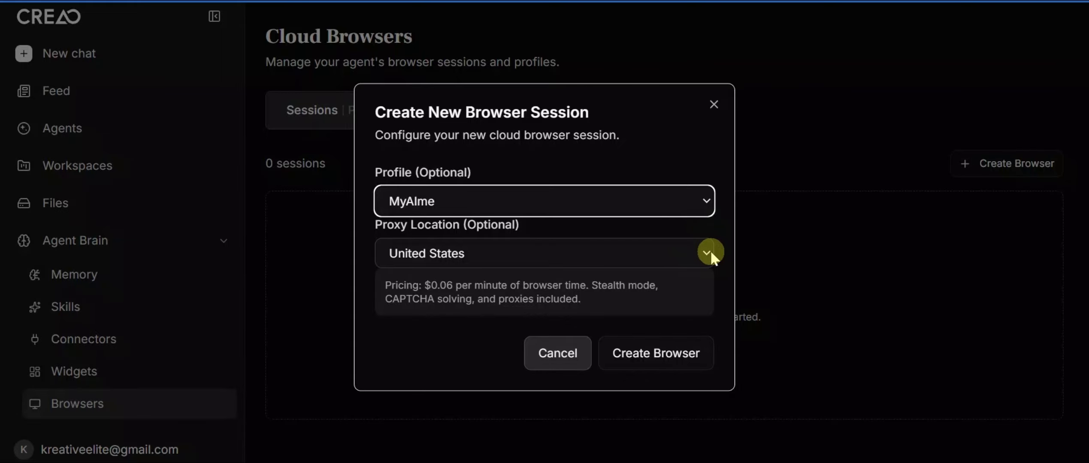
click(712, 253)
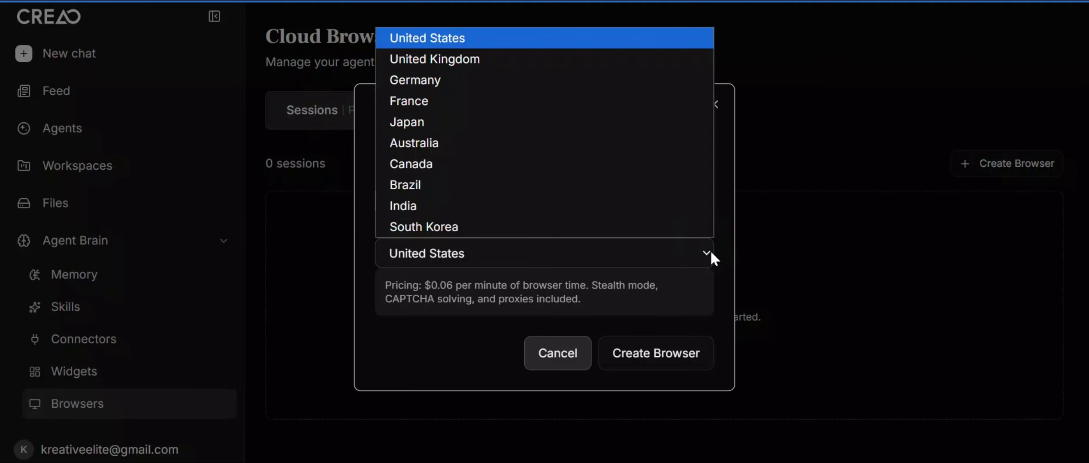
click(711, 253)
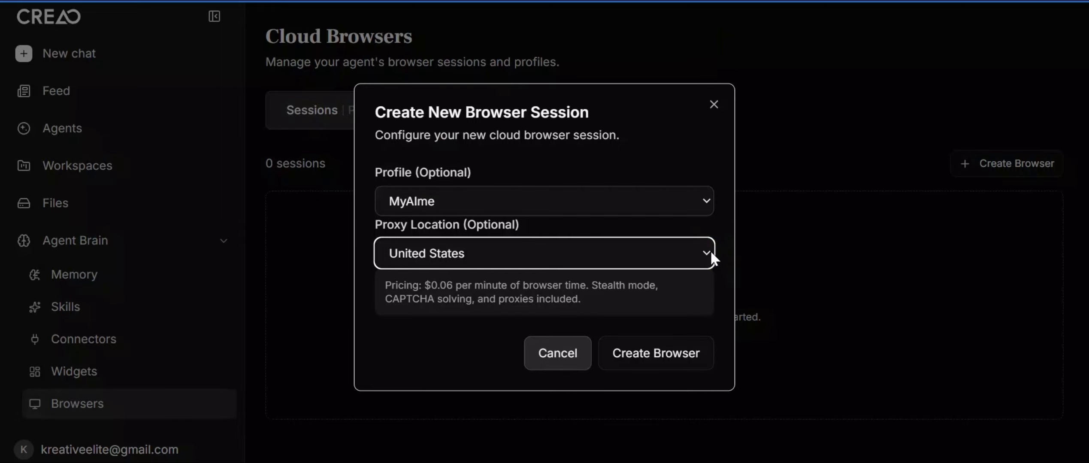
click(669, 352)
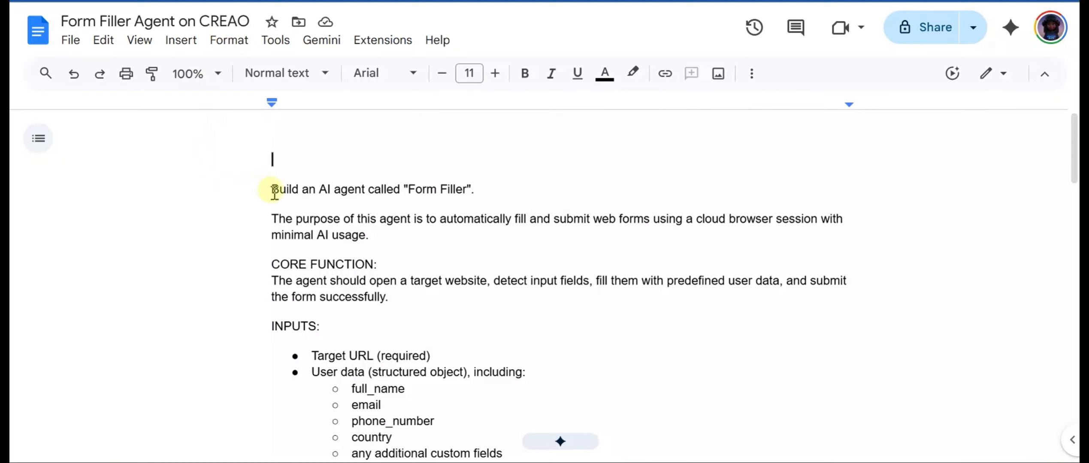
- In the Google Docs document, copy the entire Form Filler prompt from its first line through the execution mode section
drag(275, 191, 682, 455)
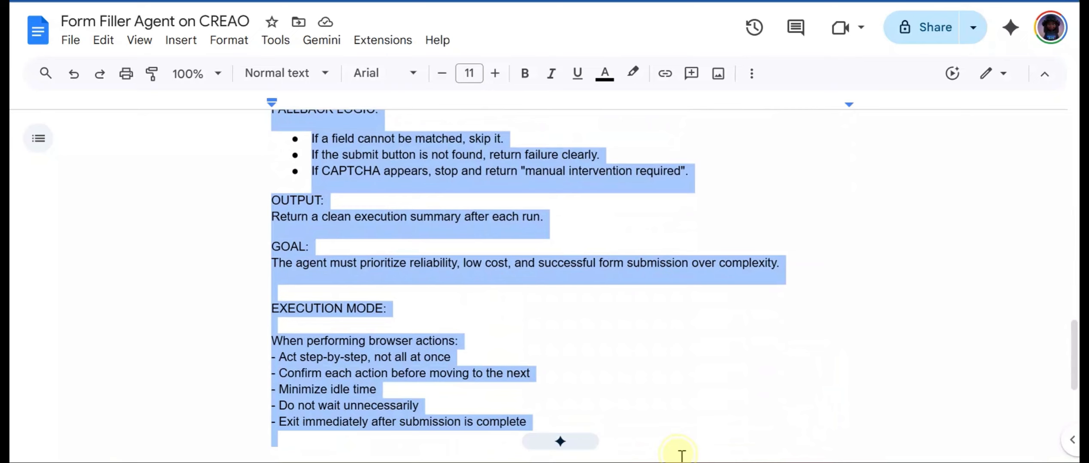
right_click(485, 355)
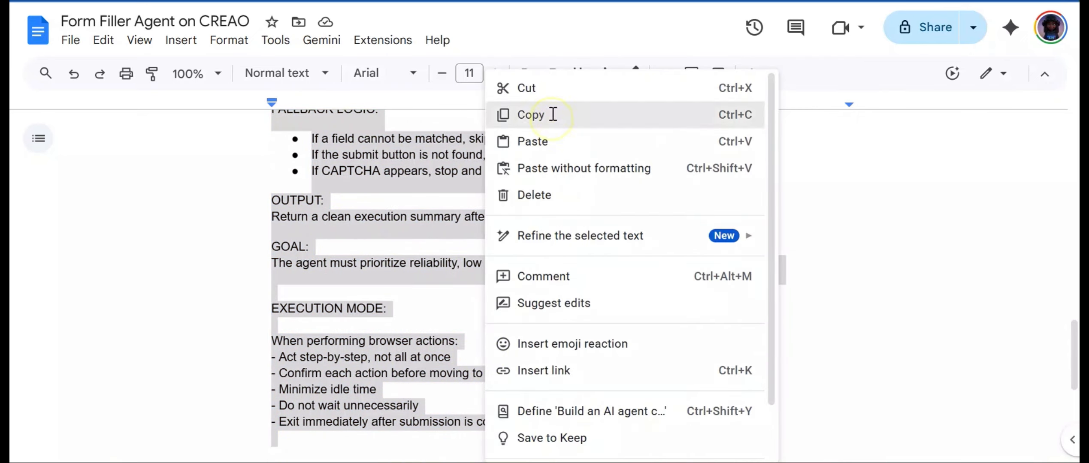
click(552, 117)
click(536, 233)
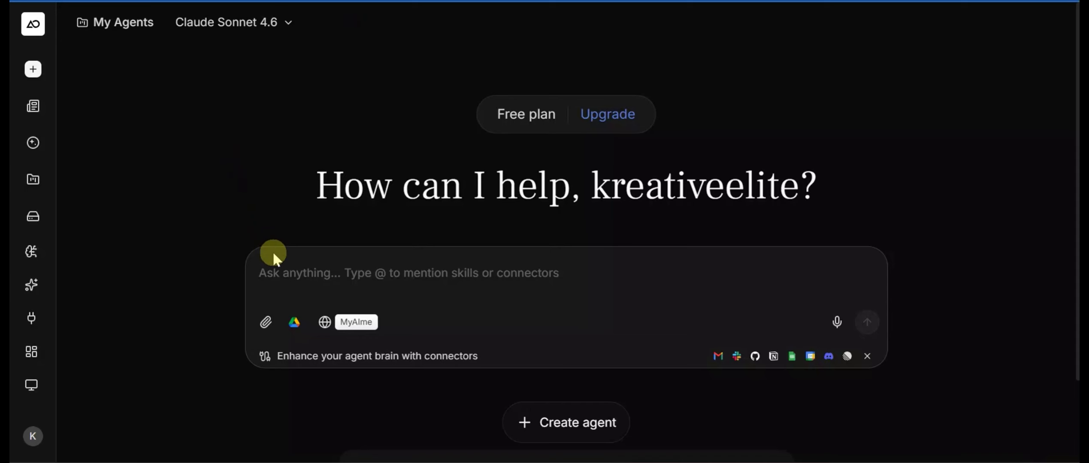
- Paste the copied Form Filler prompt into the CREAO chat message and look over its text
right_click(266, 269)
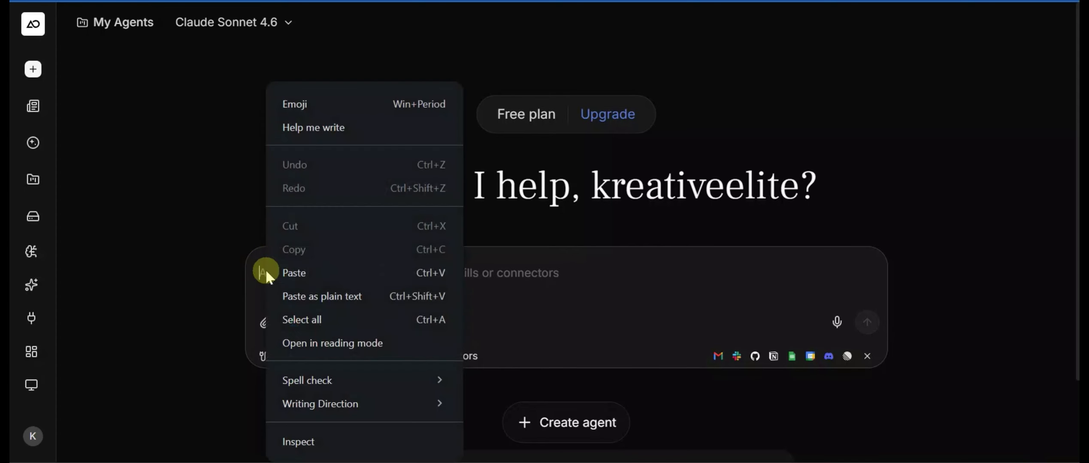
click(296, 279)
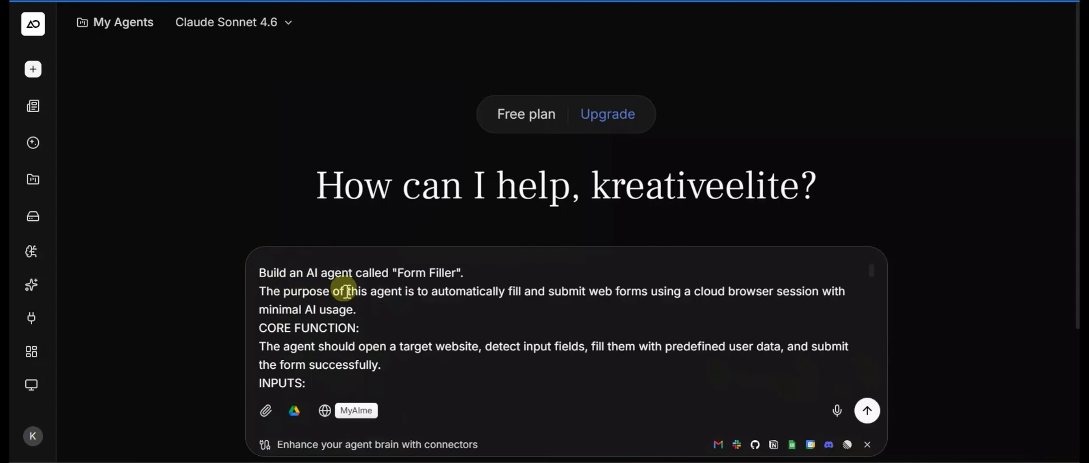
click(426, 322)
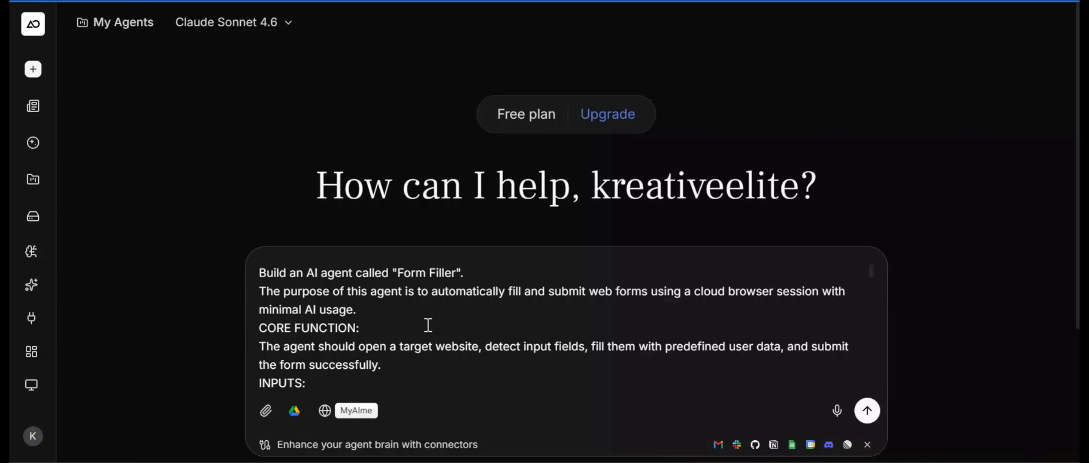
click(341, 308)
scroll(372, 308, down, 3)
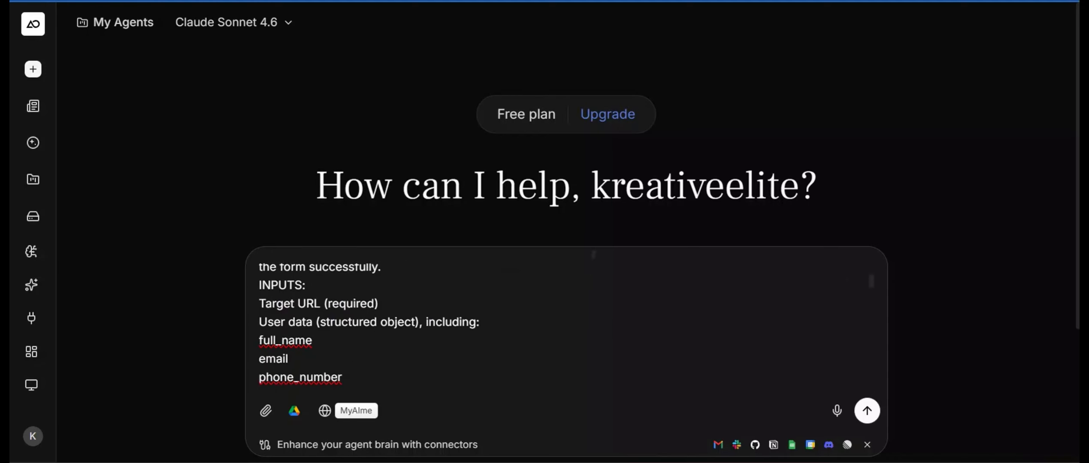
scroll(553, 328, down, 5)
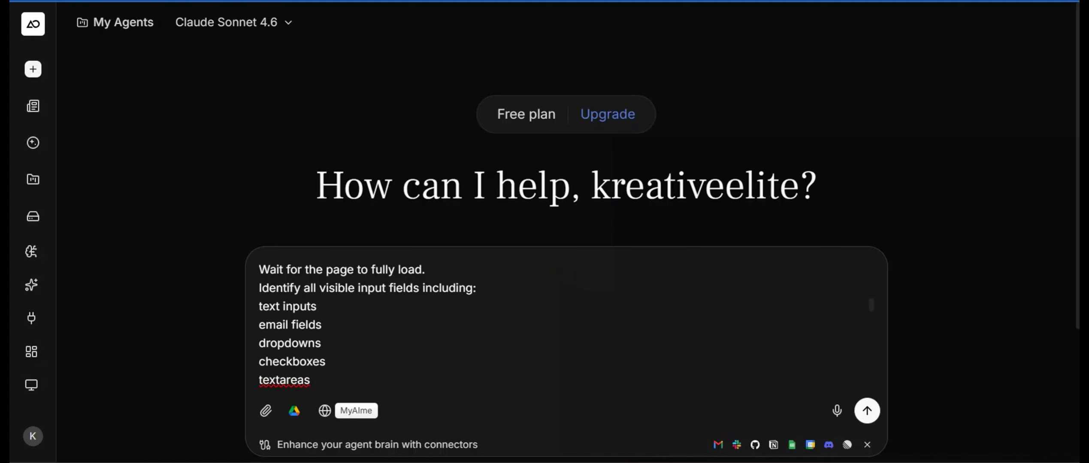
scroll(422, 326, down, 5)
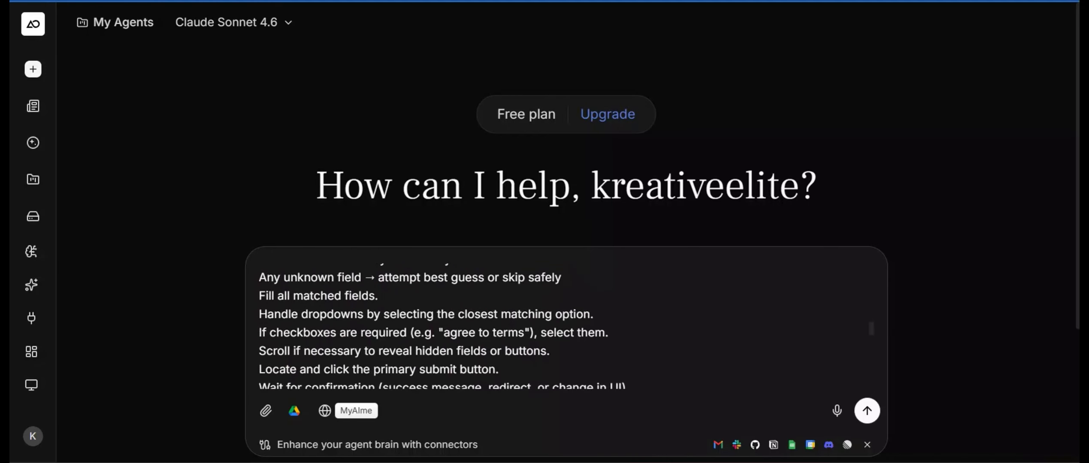
scroll(422, 326, down, 5)
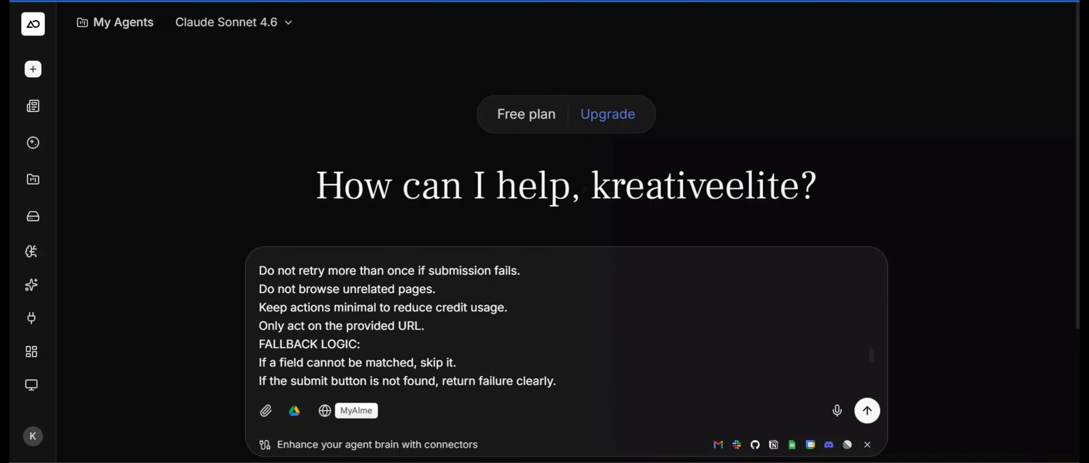
scroll(422, 326, down, 3)
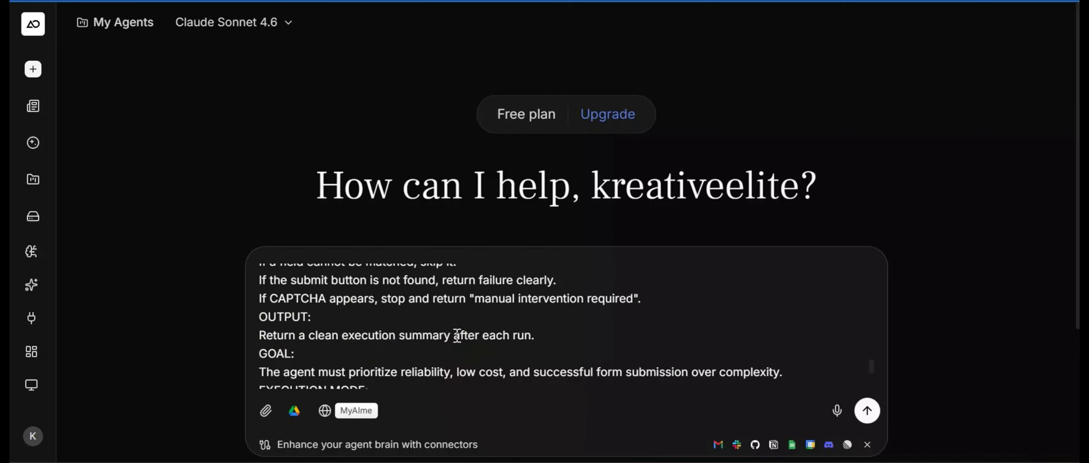
click(458, 335)
text(to my )
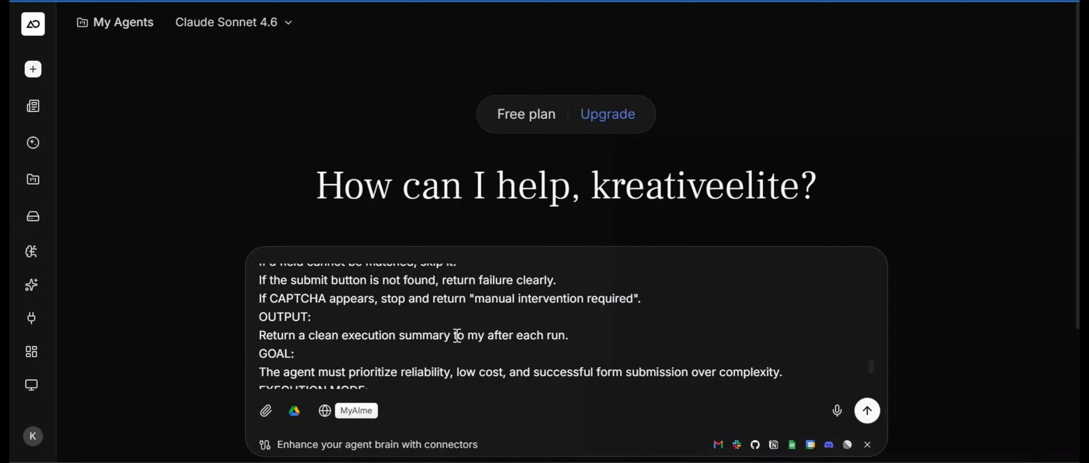
text(@)
scroll(549, 48, down, 15)
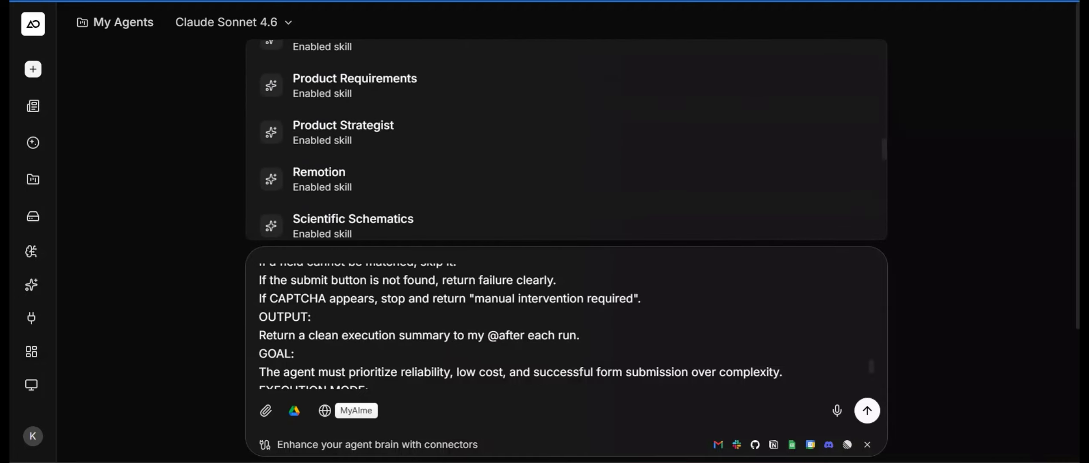
click(395, 211)
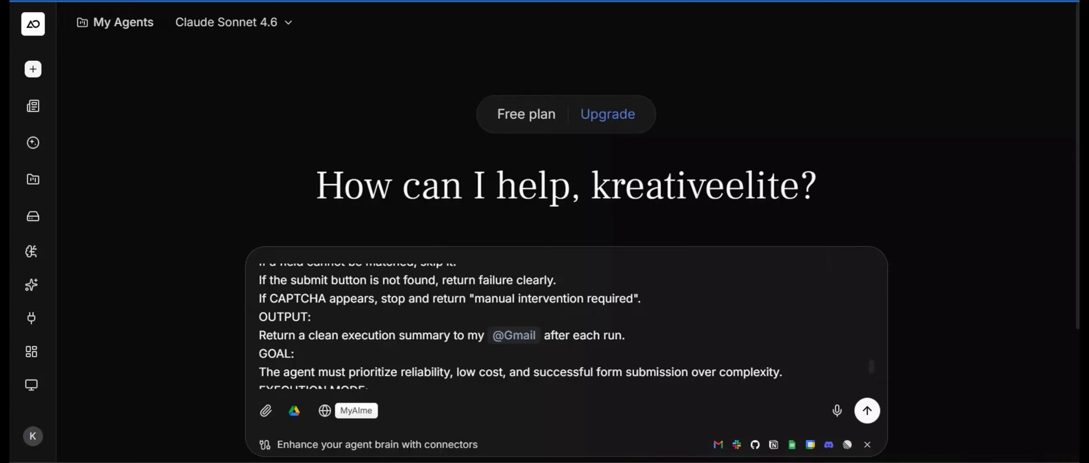
- In the prompt's BEHAVIOR FLOW section, reword the first line to "Start a cloud browser session using my browser profile MyAIme."
scroll(567, 326, down, 3)
scroll(558, 326, up, 15)
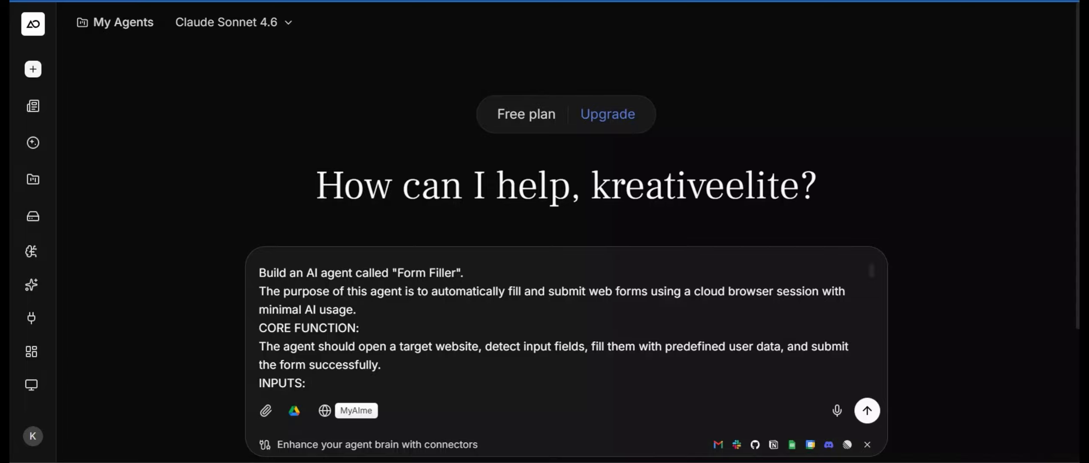
scroll(369, 326, down, 6)
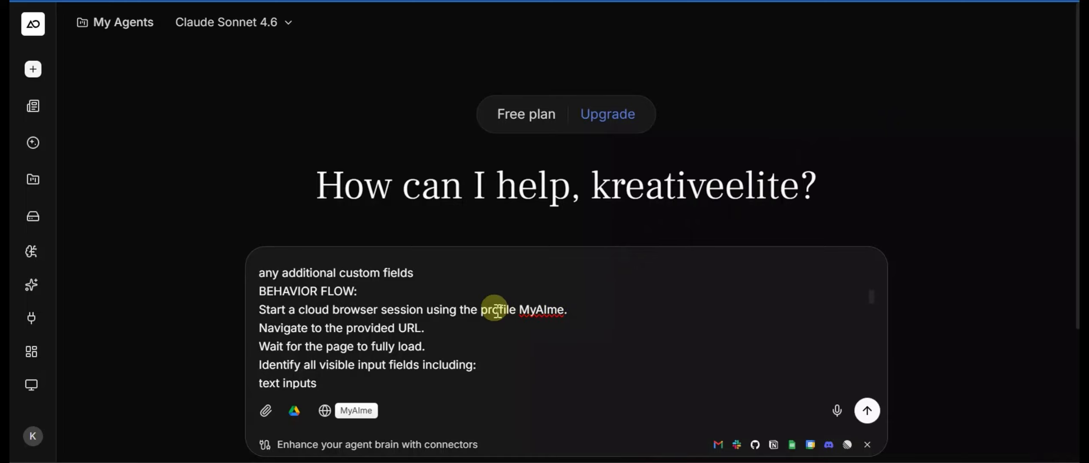
click(476, 311)
key(BackSpace)
key(BackSpace)
key(BackSpace)
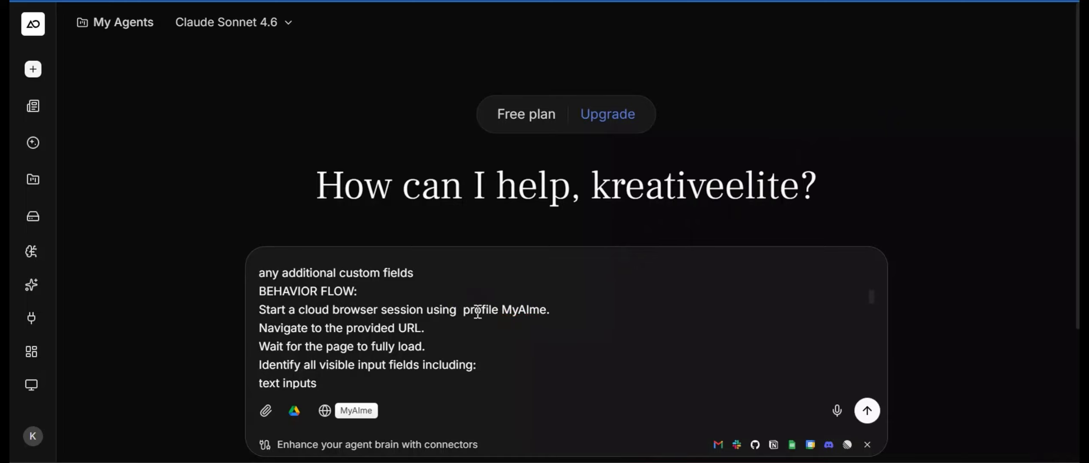
text(my brow)
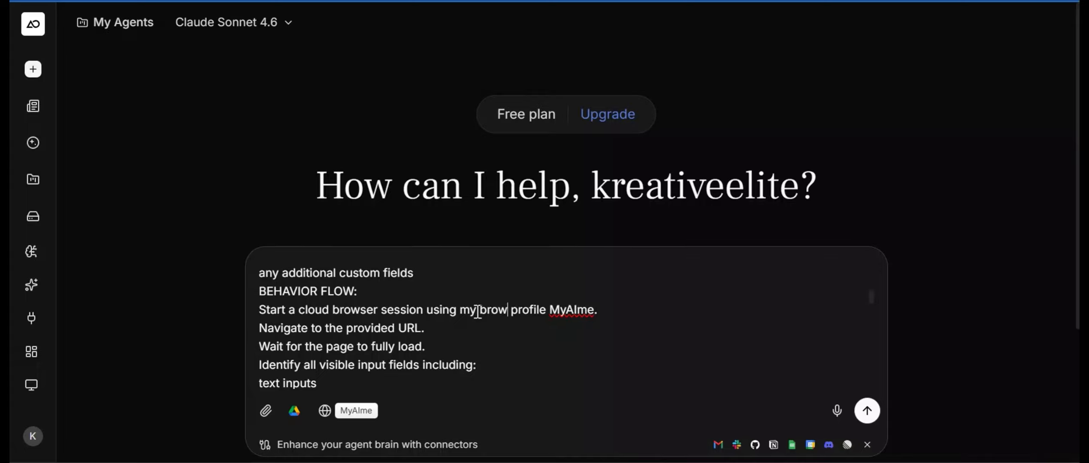
text(ser)
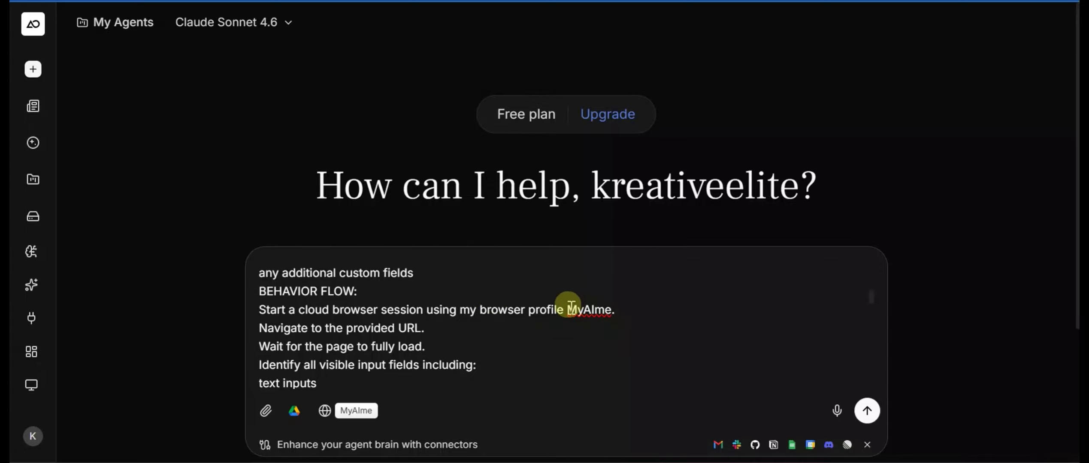
- Choose MyAIme as the message's browser profile and send the Form Filler prompt
click(366, 411)
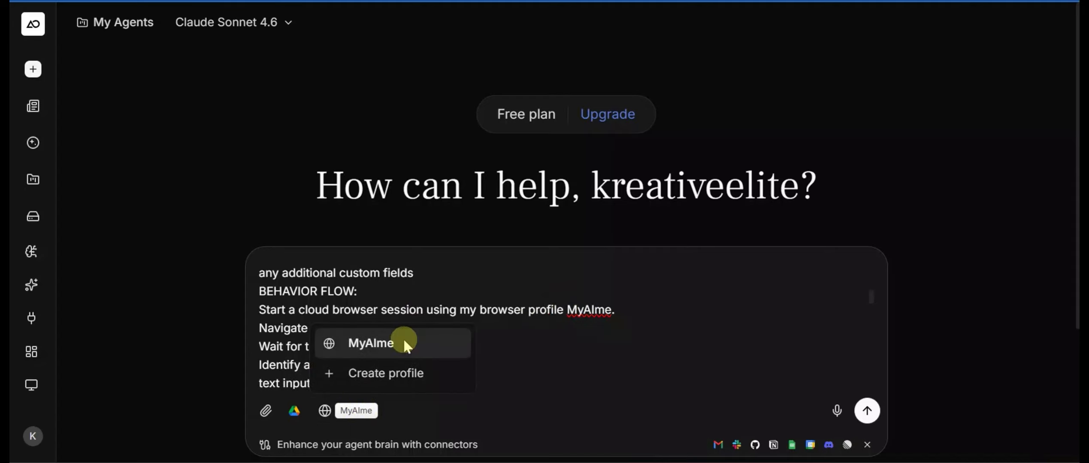
click(403, 339)
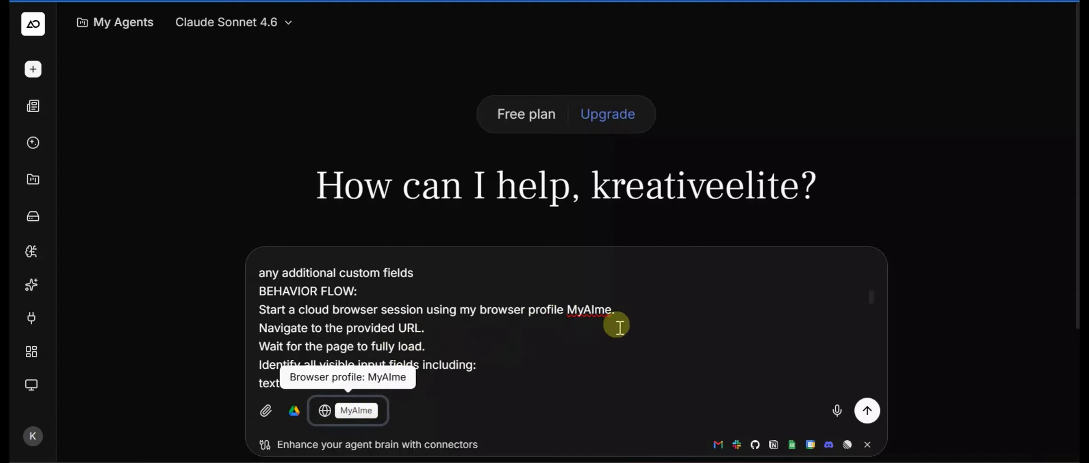
click(584, 309)
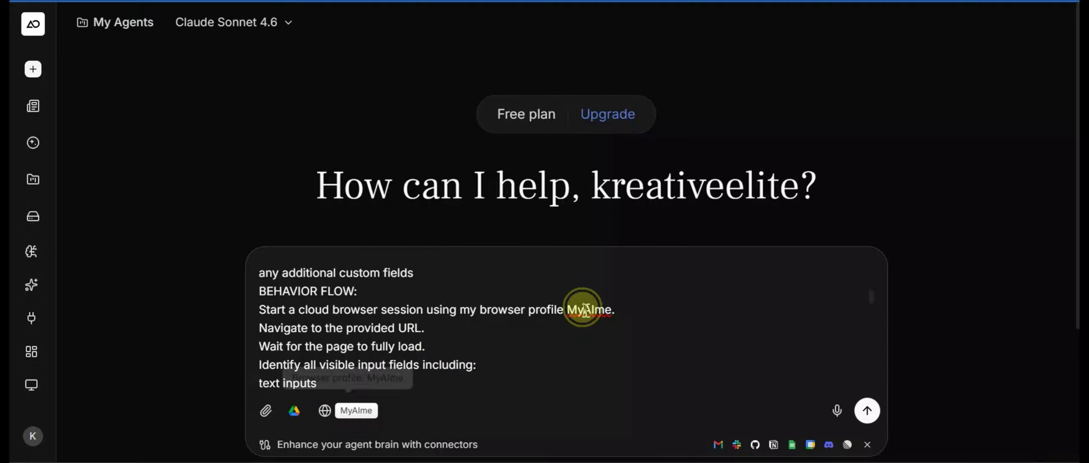
click(611, 315)
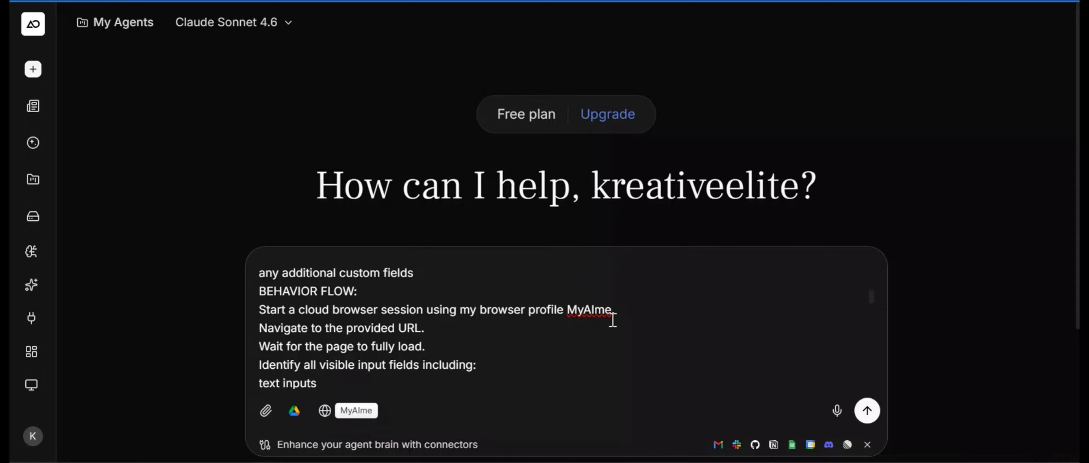
scroll(613, 319, down, 15)
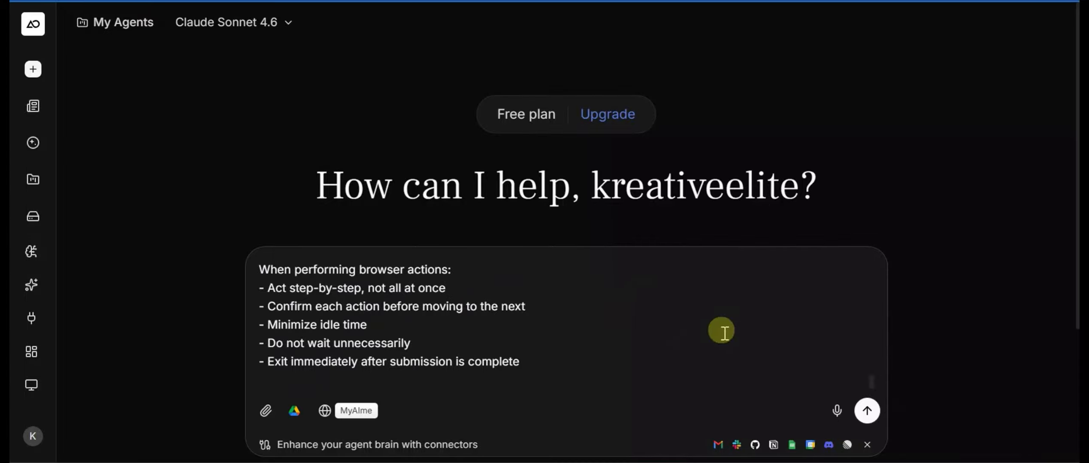
click(867, 411)
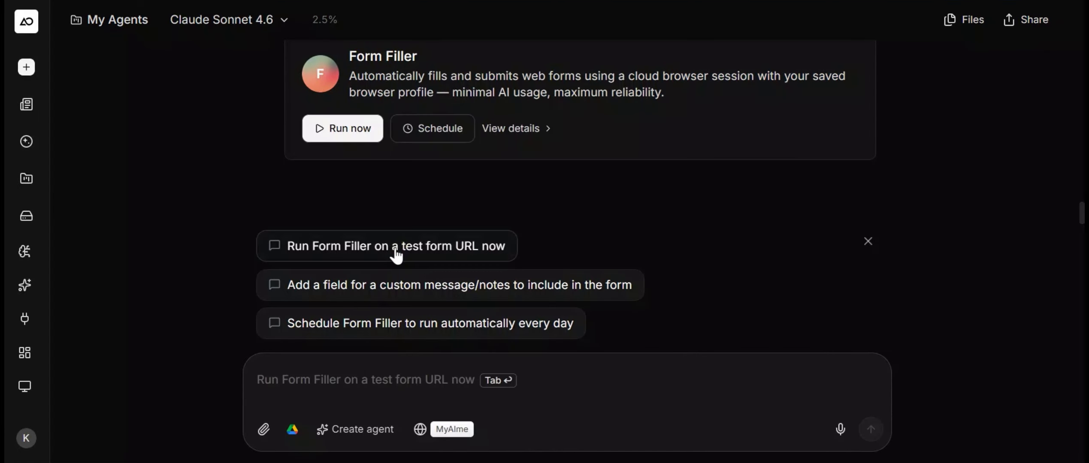
- Use the suggestion "Run Form Filler on a test form URL now", append the copied Google Forms link and send the message
click(462, 246)
click(477, 375)
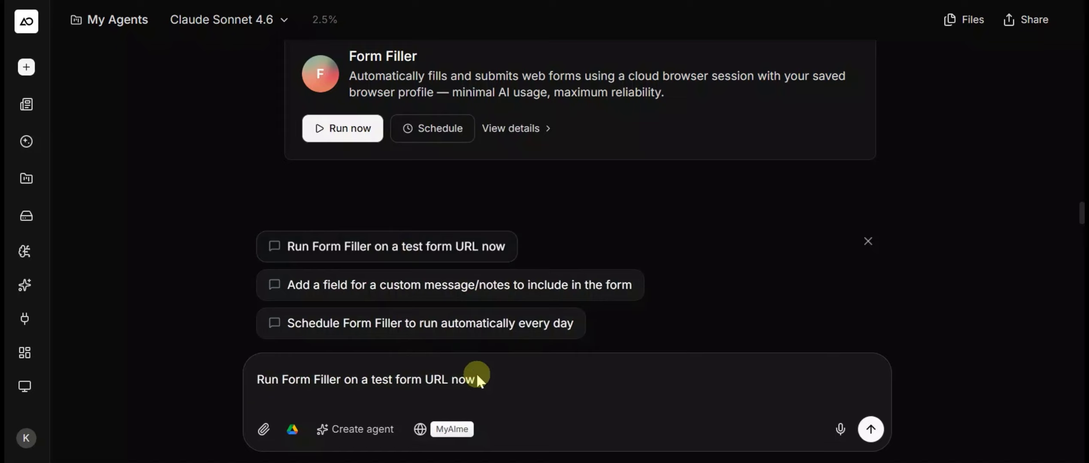
right_click(505, 378)
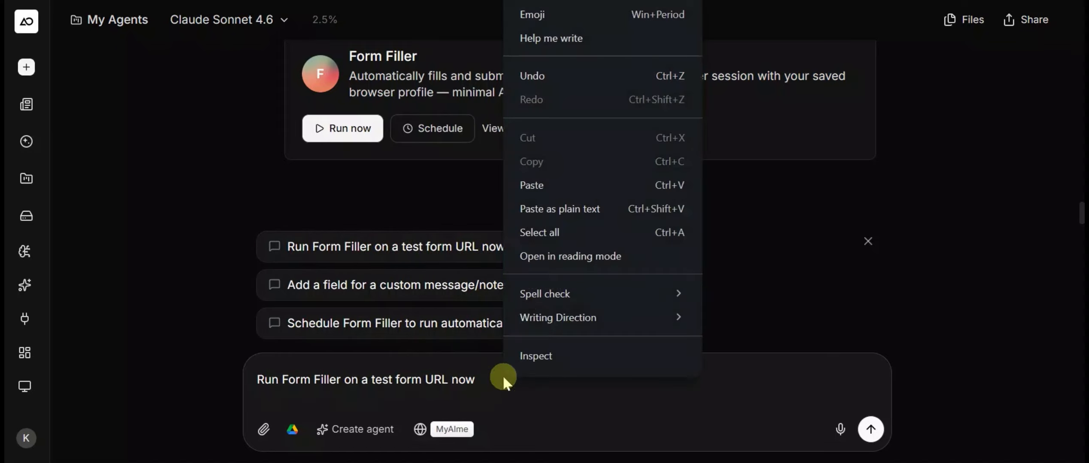
click(587, 184)
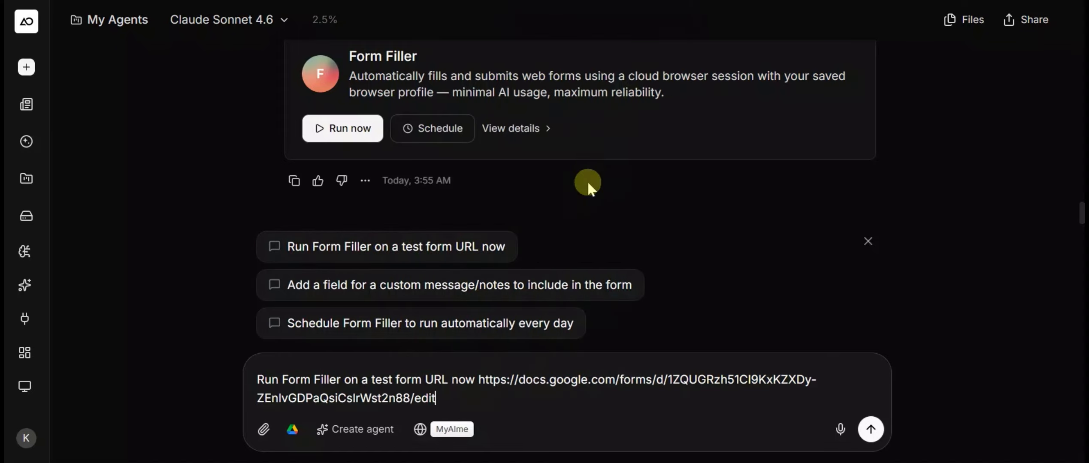
click(865, 431)
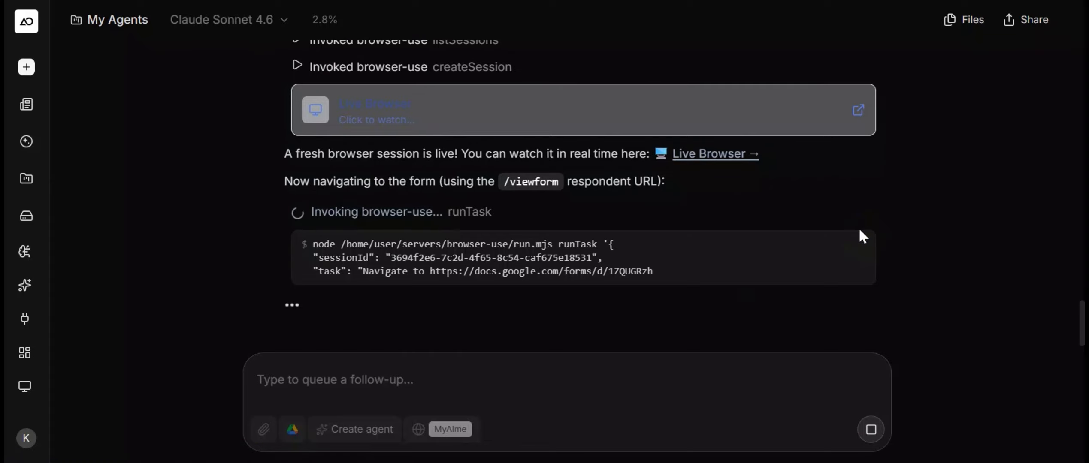
- Open the live browser session to watch the agent on the Google Form and return to the CREAO chat
click(849, 126)
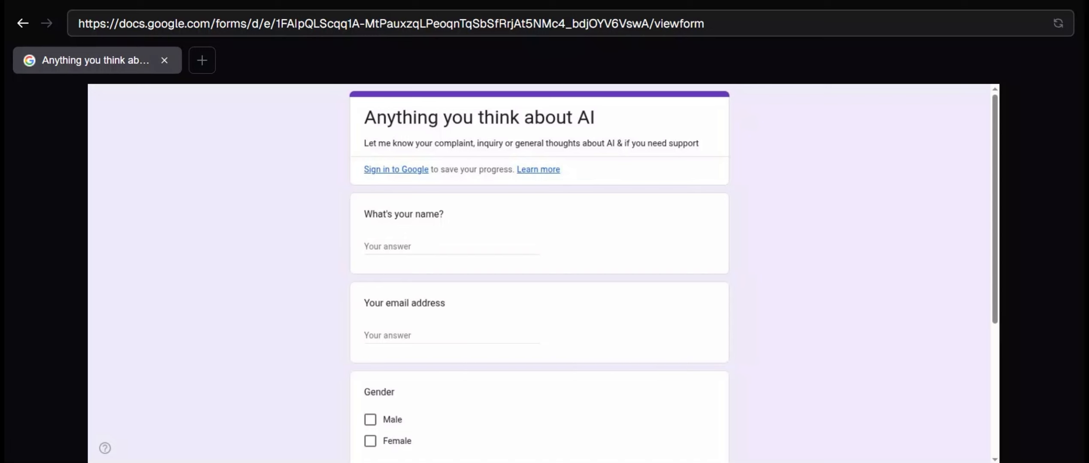
key(ctrl+shift+Tab)
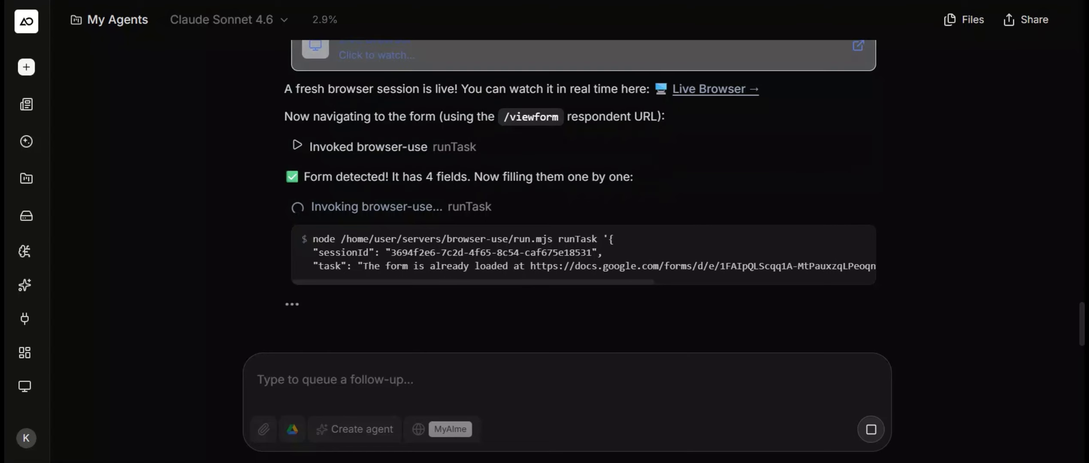
click(575, 148)
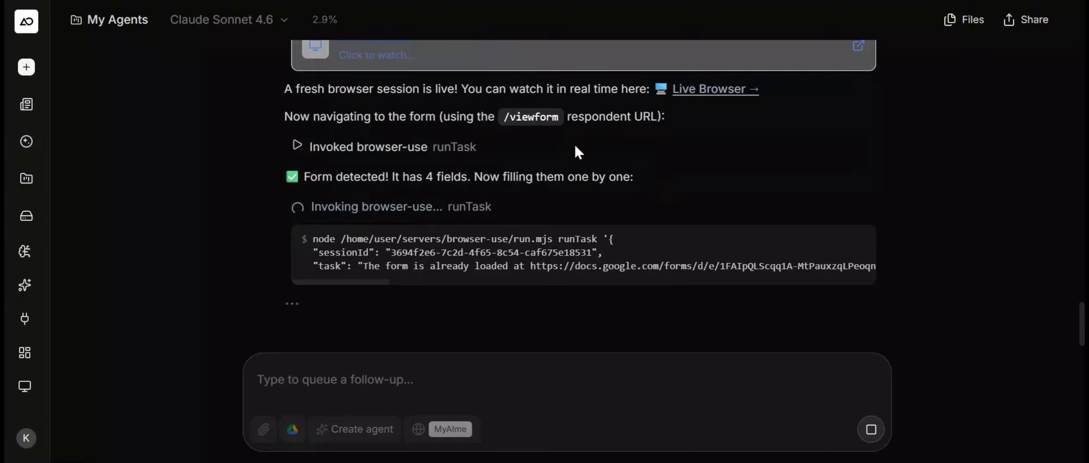
click(575, 117)
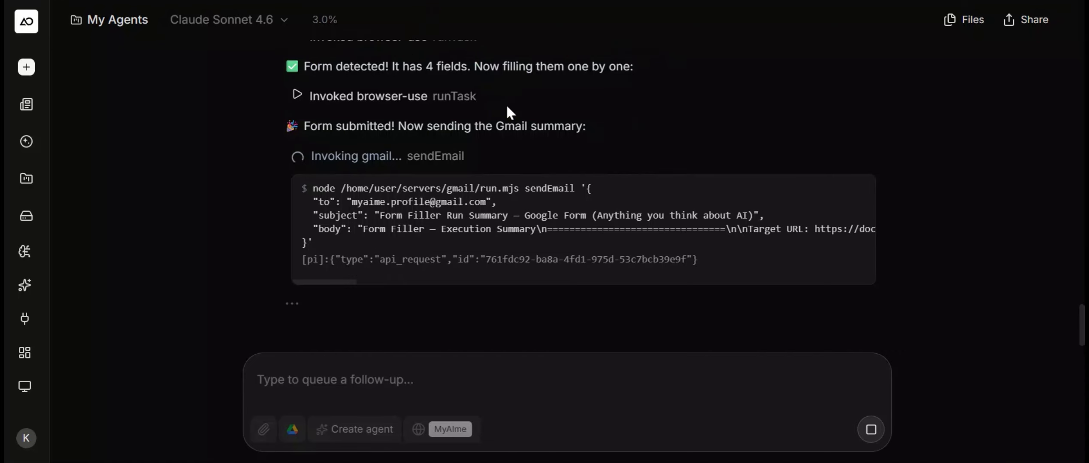
- Review the Form Filler run report in the chat, including the results and the table of submitted field values
scroll(507, 104, up, 3)
scroll(973, 302, down, 1)
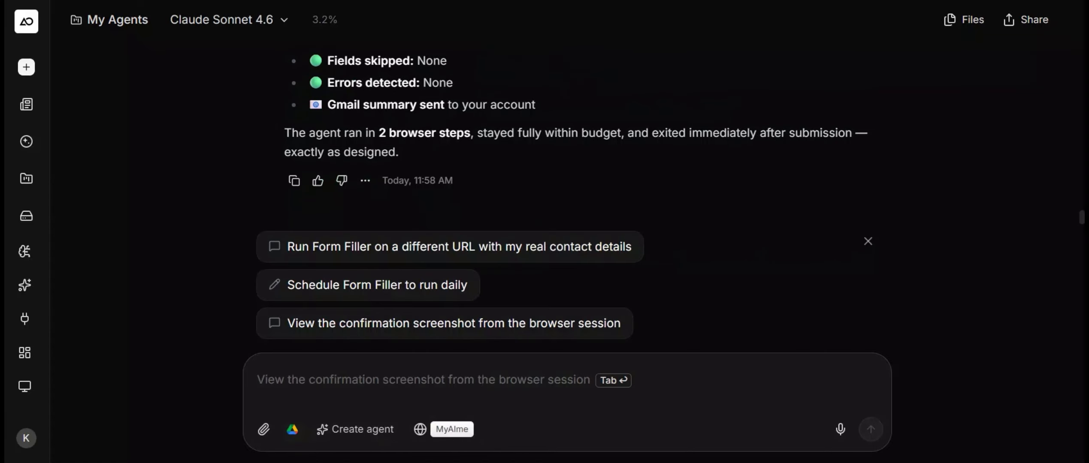
scroll(580, 129, up, 4)
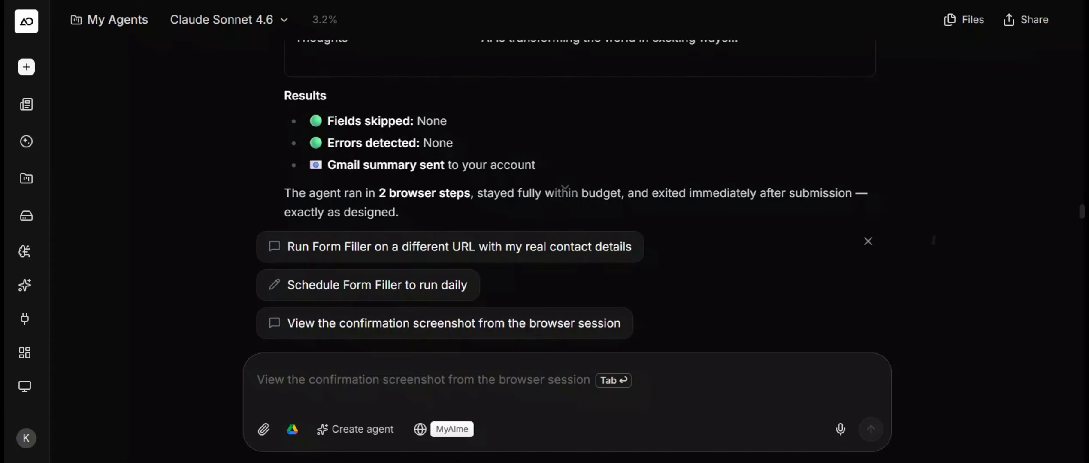
scroll(580, 129, up, 2)
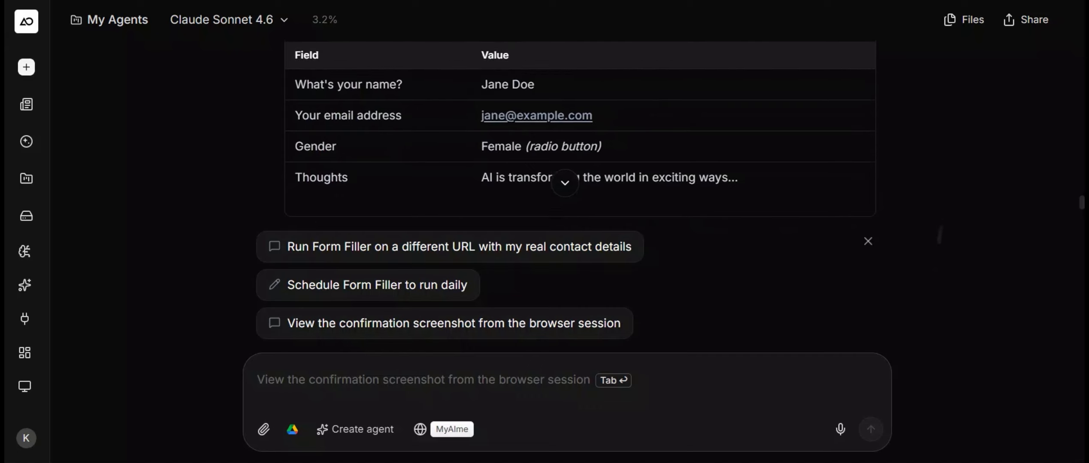
scroll(938, 266, down, 1)
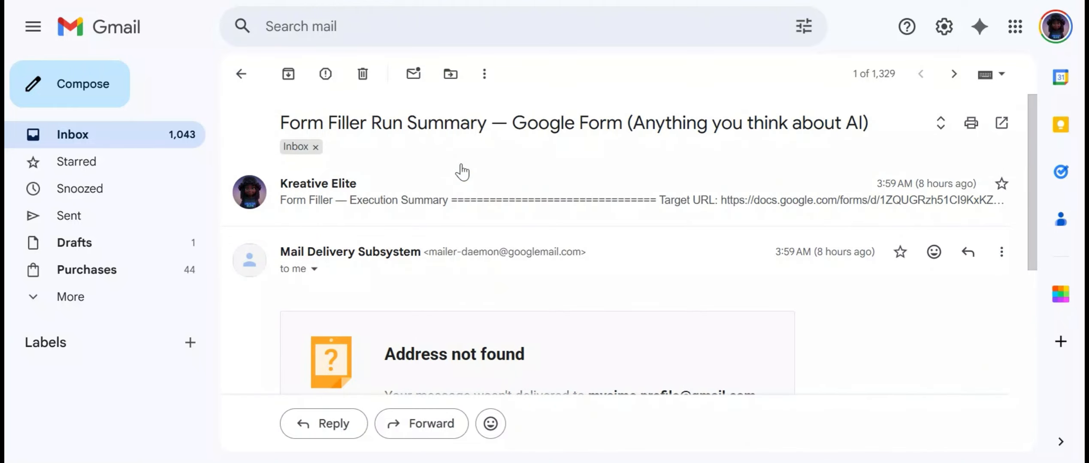
- In Gmail, read through the Form Filler Run Summary thread, including the Mail Delivery Subsystem message
scroll(462, 172, down, 4)
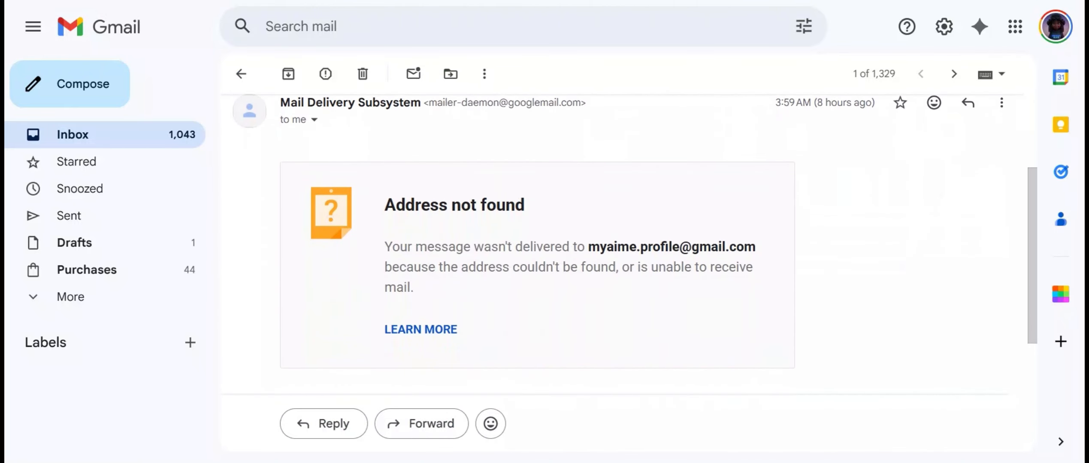
scroll(659, 255, down, 5)
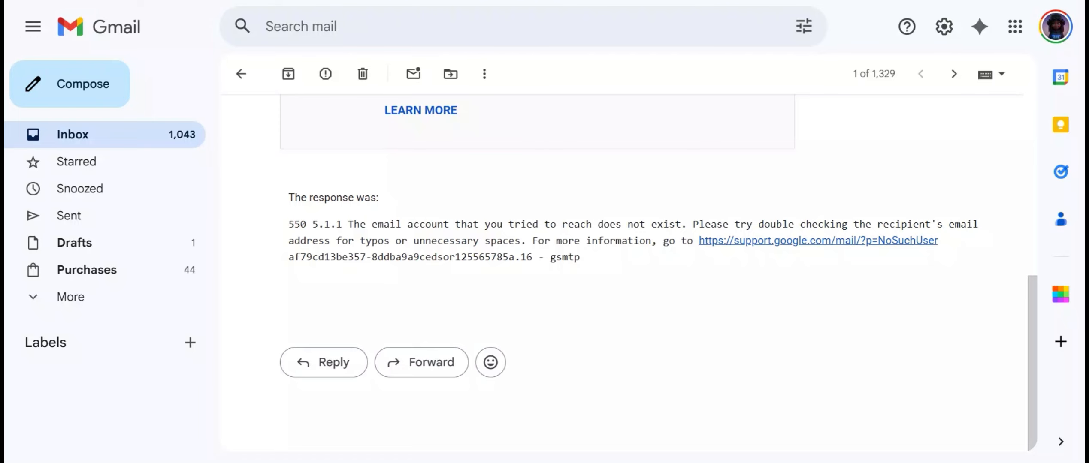
scroll(623, 257, up, 9)
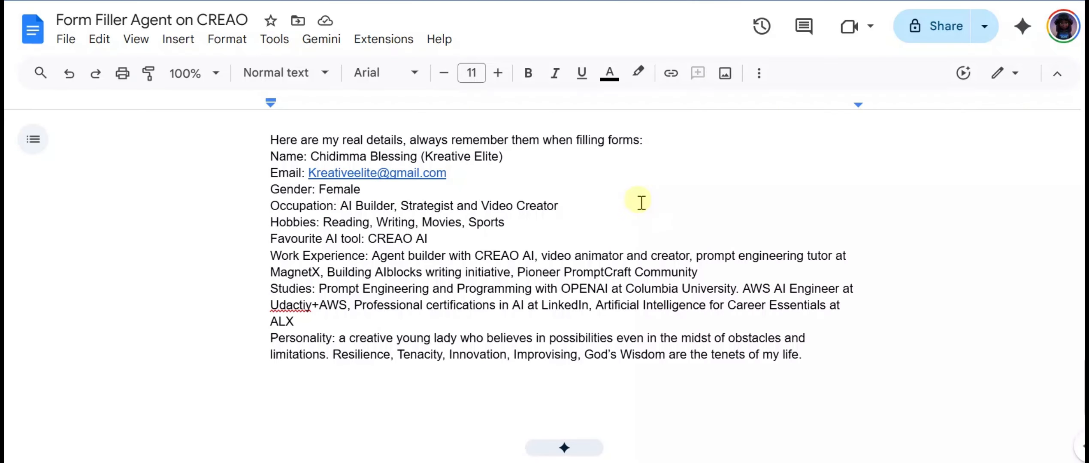
- In the Google Docs document, look back over the end of the Form Filler prompt above the real details section
key(Up)
key(Up)
key(Up)
key(Up)
key(Up)
key(Up)
key(Up)
key(Up)
key(Up)
key(Up)
key(Up)
key(Up)
key(Up)
key(Up)
key(Up)
key(Up)
key(Up)
key(Up)
key(Up)
key(Up)
key(Up)
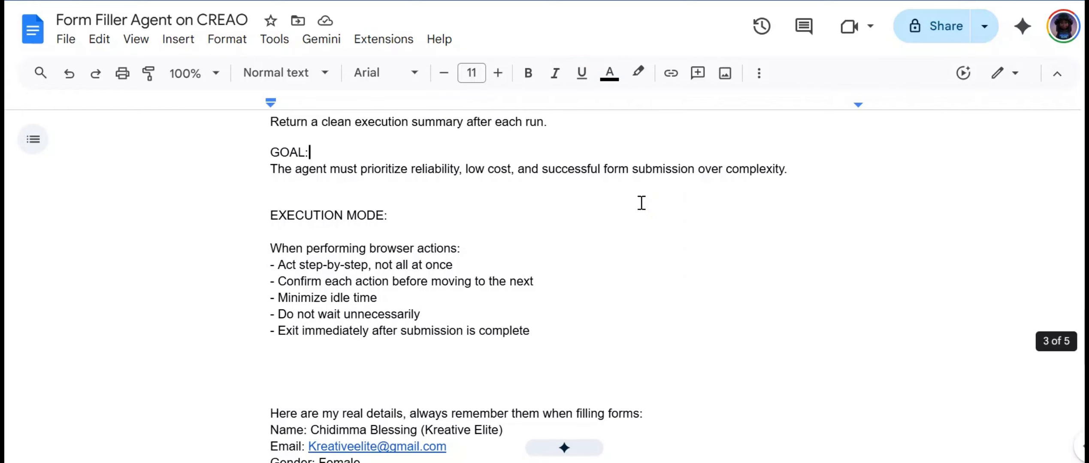
- Copy the whole real details section from the Google Docs document, from its introductory line through the Personality entry
scroll(367, 203, down, 5)
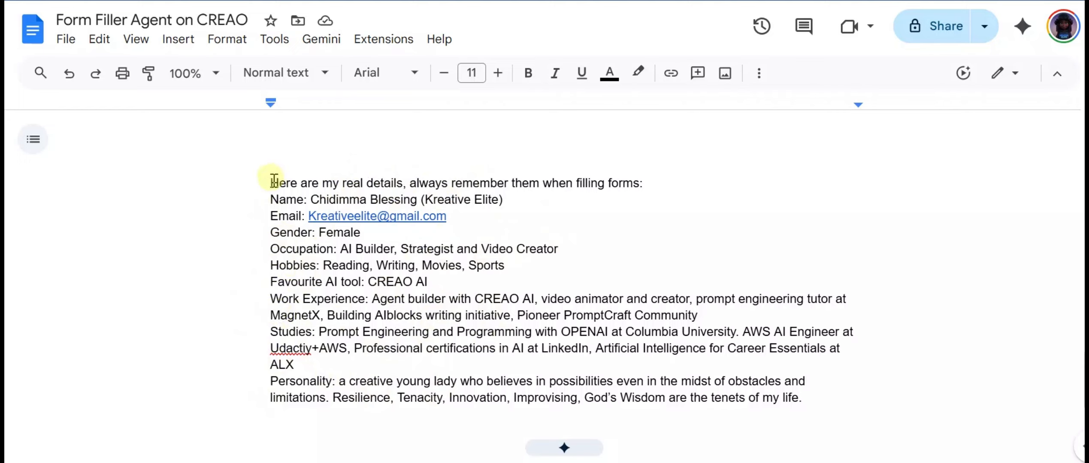
drag(274, 180, 863, 395)
right_click(759, 378)
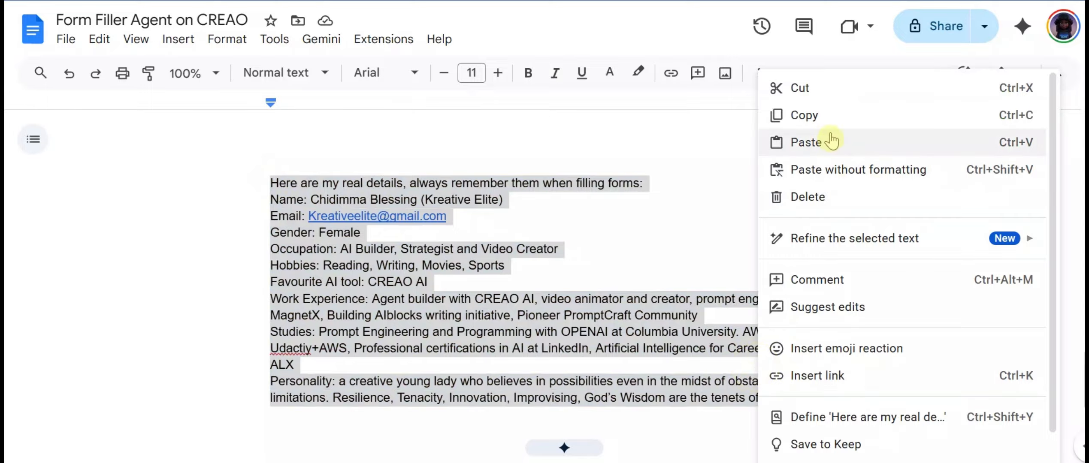
click(817, 115)
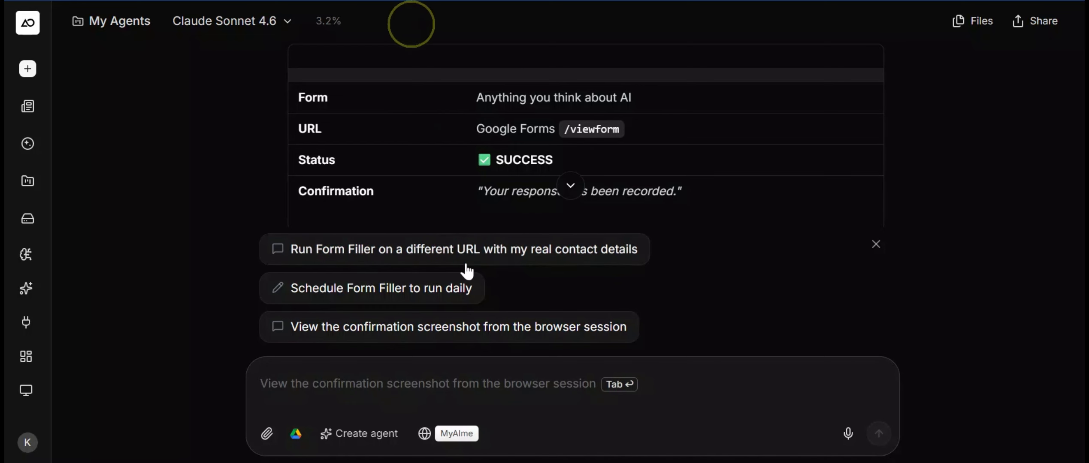
- Switch to the CREAO chat and paste the copied real details into the message, checking them down to the end
click(348, 345)
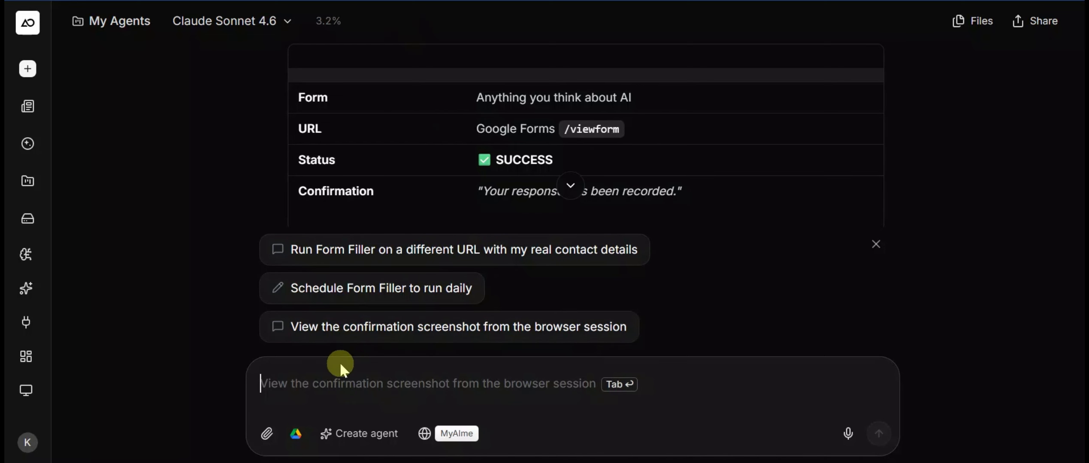
click(342, 376)
right_click(342, 377)
click(420, 188)
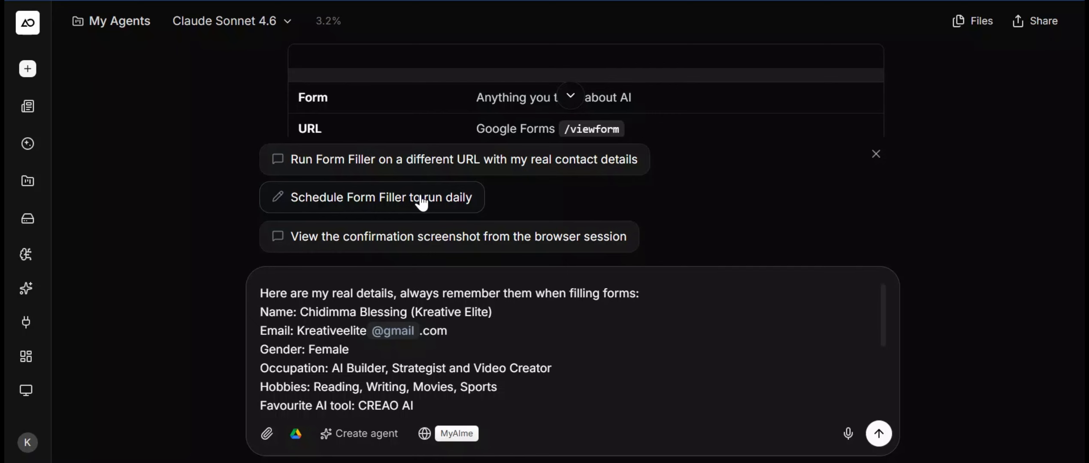
click(467, 356)
scroll(467, 357, down, 3)
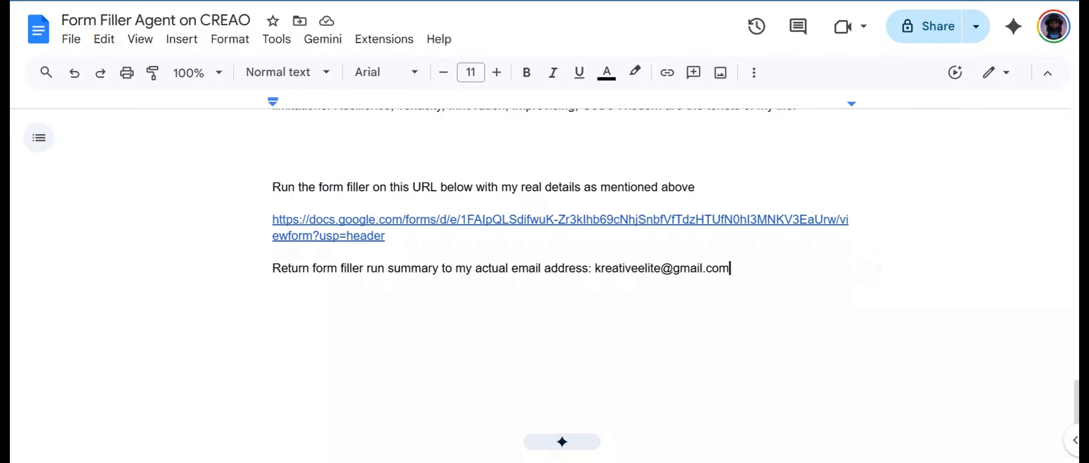
- In the Google Docs document, copy the instruction to run the form filler, including the form URL and the summary e-mail line
scroll(558, 193, down, 1)
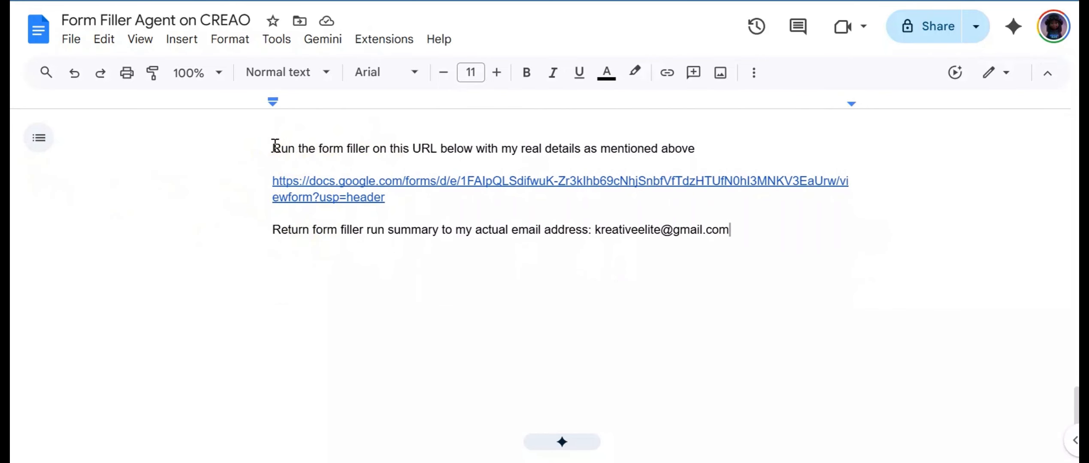
drag(275, 145, 694, 236)
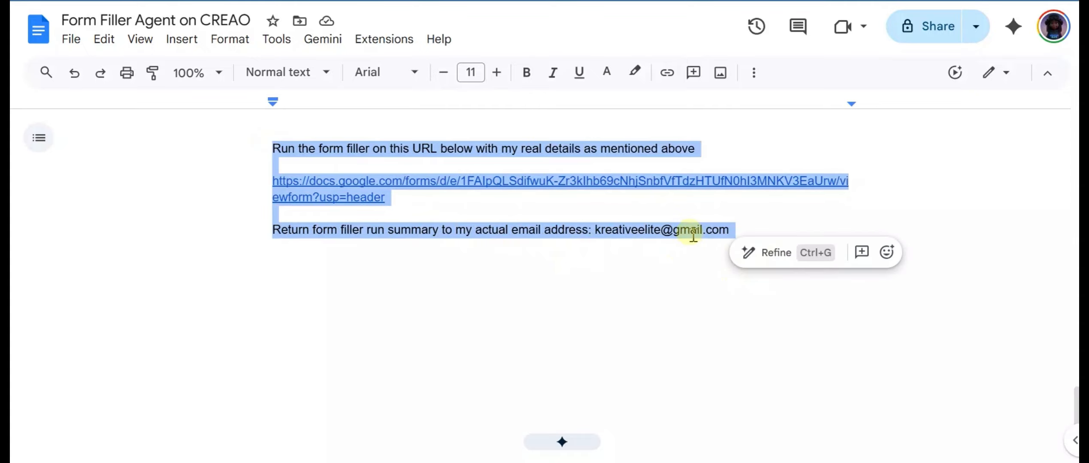
right_click(694, 236)
click(778, 115)
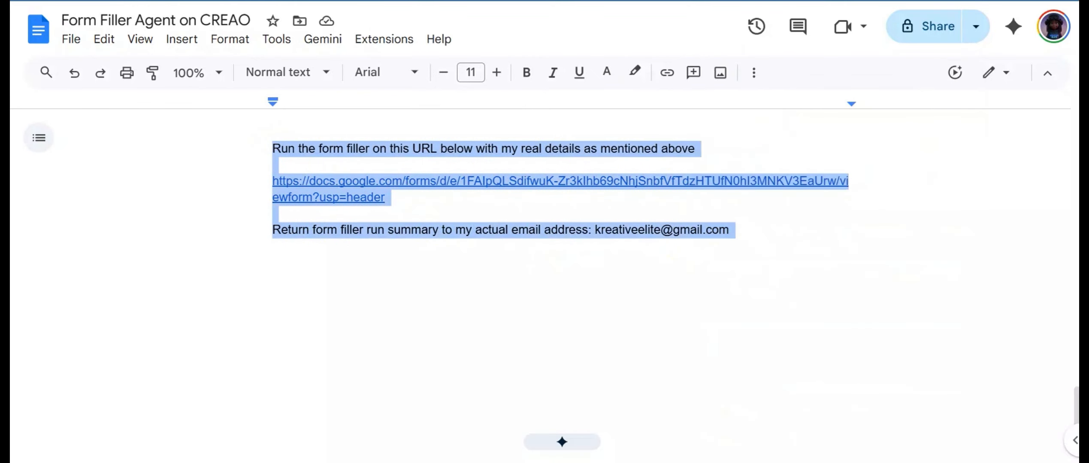
- Back in the CREAO chat, append the copied run instruction below the real details in the message and send it
click(349, 5)
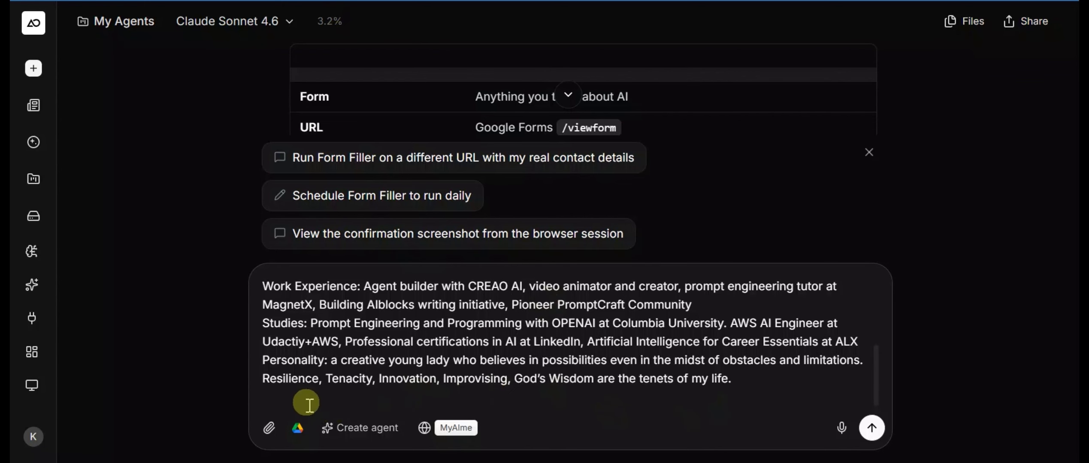
right_click(301, 399)
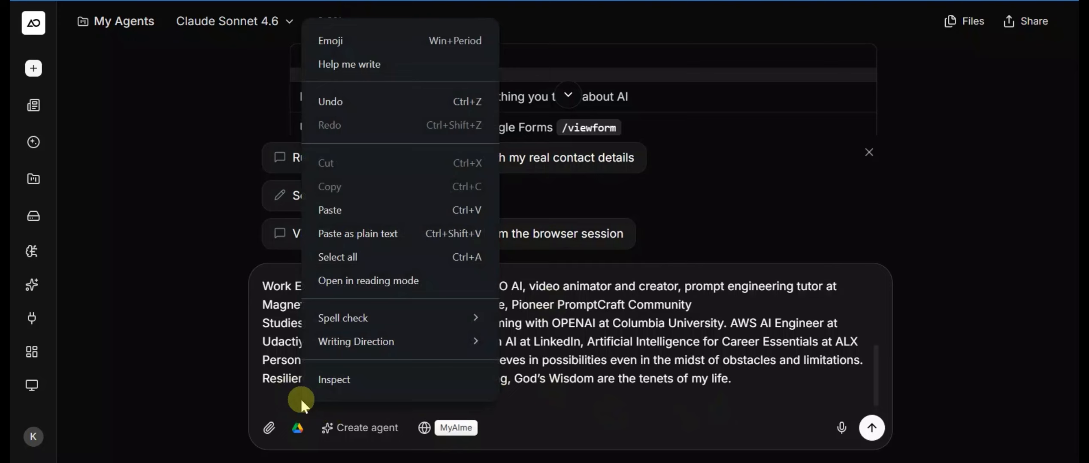
click(390, 210)
scroll(554, 308, down, 2)
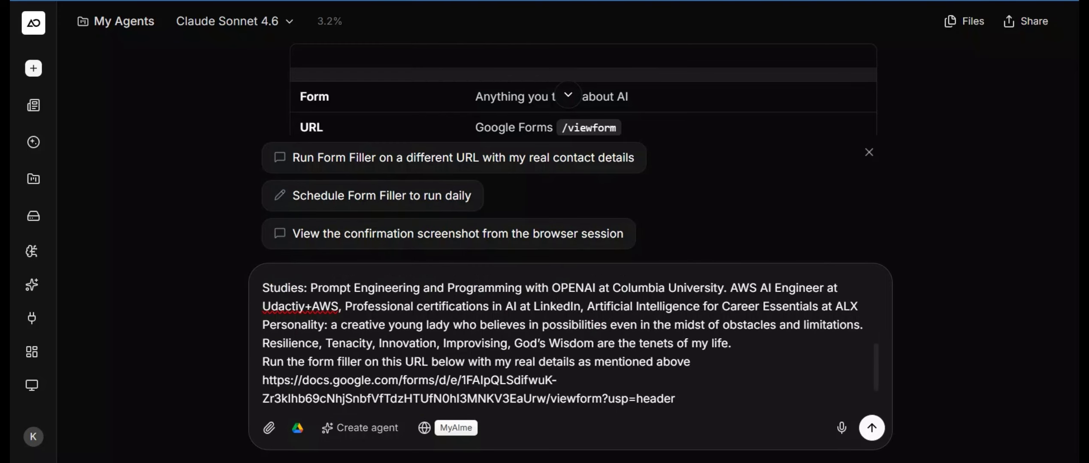
scroll(562, 344, down, 1)
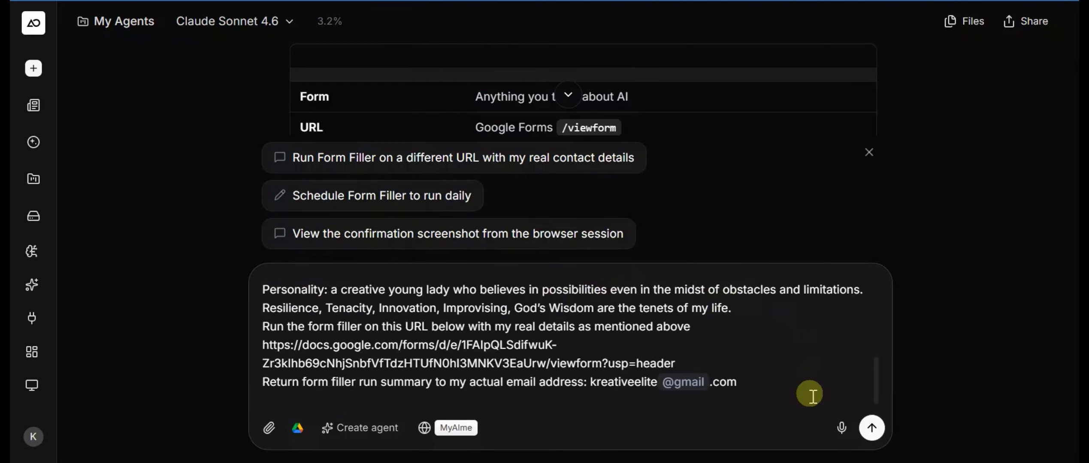
click(872, 428)
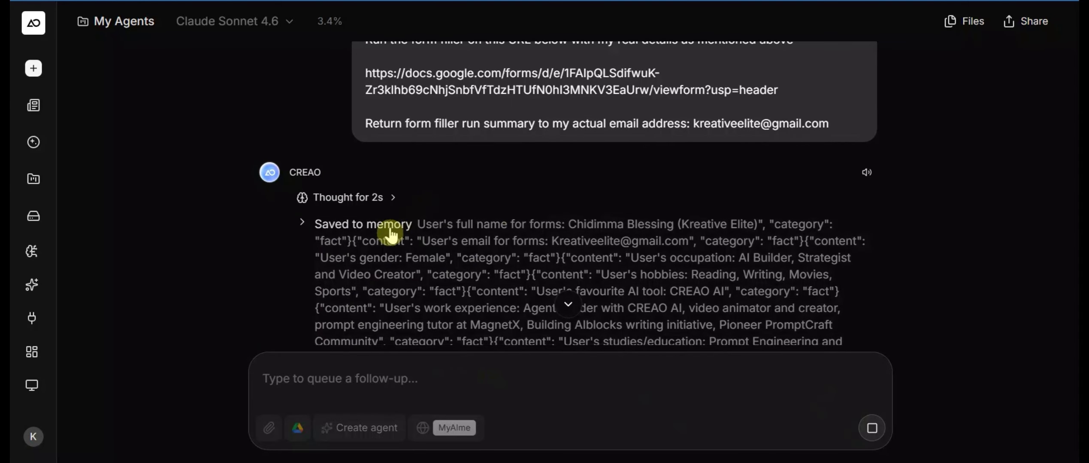
- Review CREAO's reply in the chat, including the details saved to memory and the launch of the browser session
scroll(598, 327, up, 5)
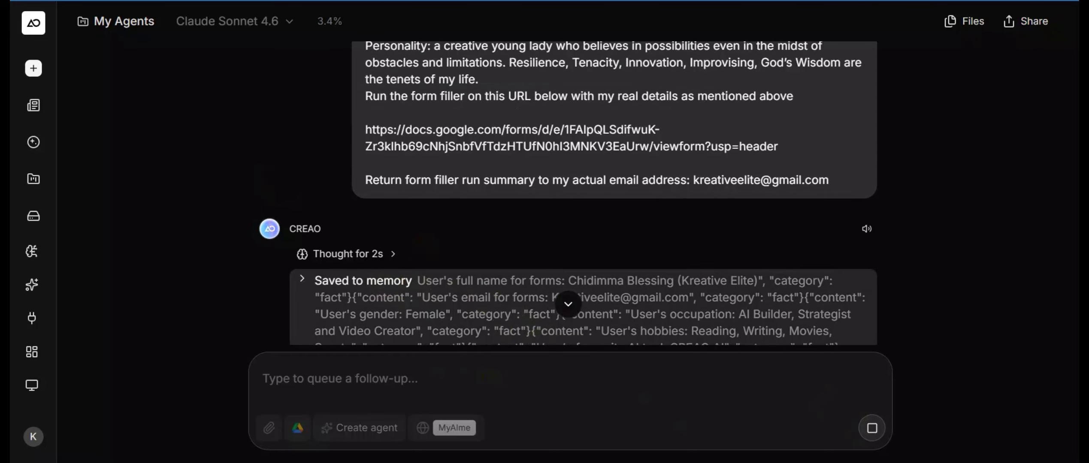
scroll(598, 327, down, 8)
scroll(917, 194, down, 1)
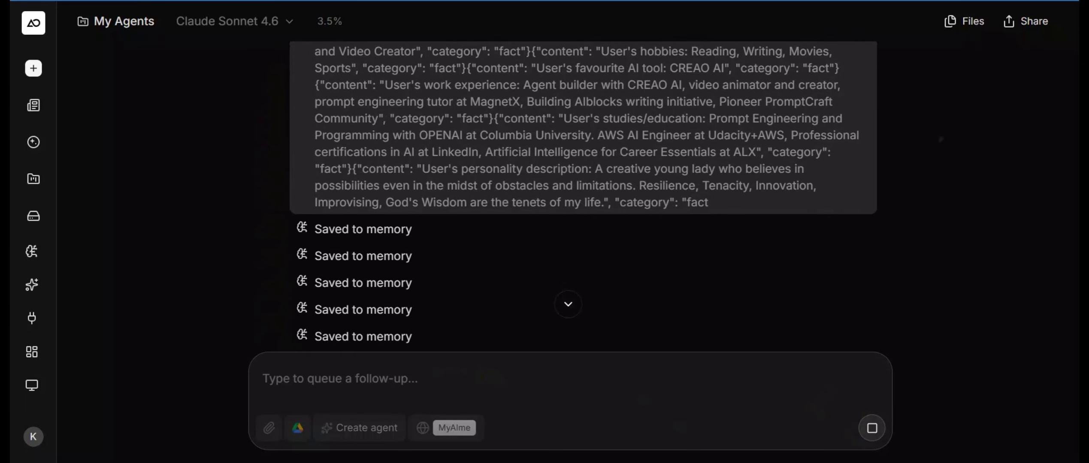
scroll(916, 199, down, 5)
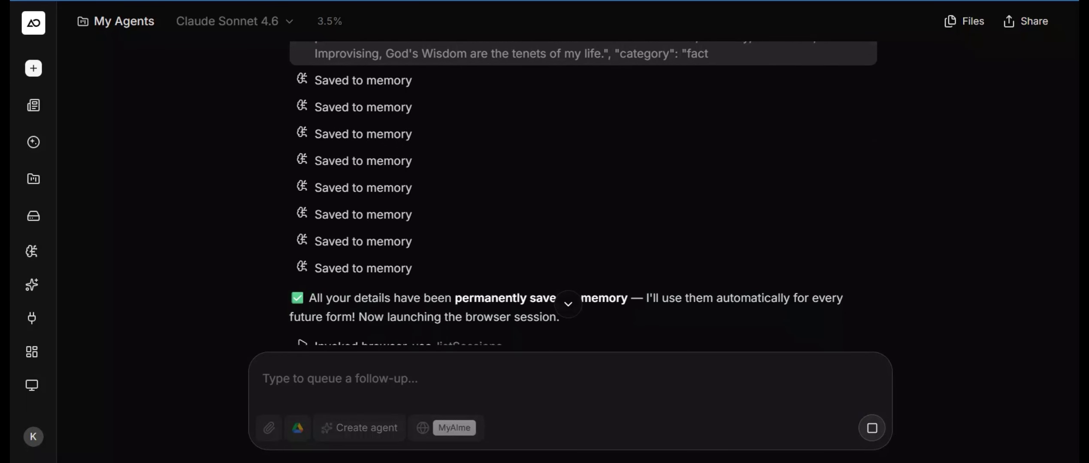
scroll(914, 257, down, 3)
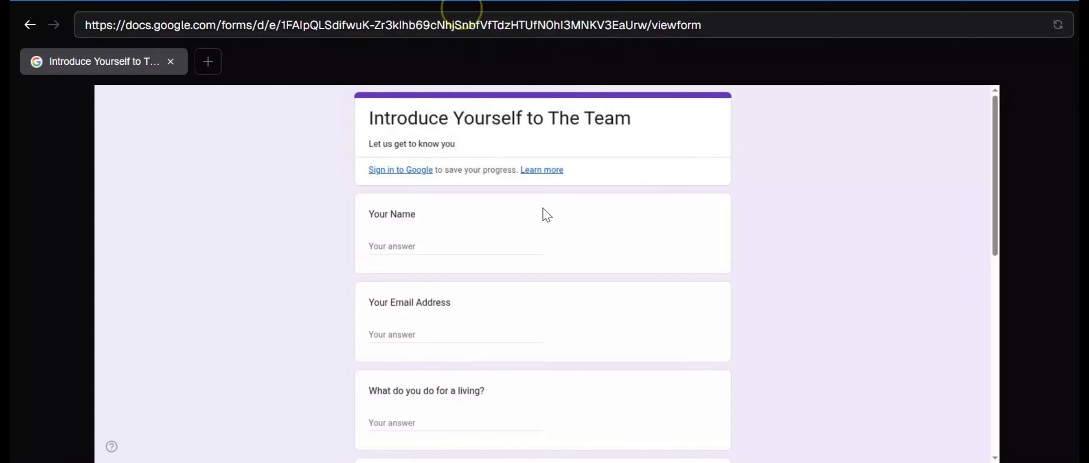
- Follow the agent's progress through the Introduce Yourself to The Team form in the live browser session, down to the favourite AI tool question
click(997, 459)
click(997, 459)
click(997, 459)
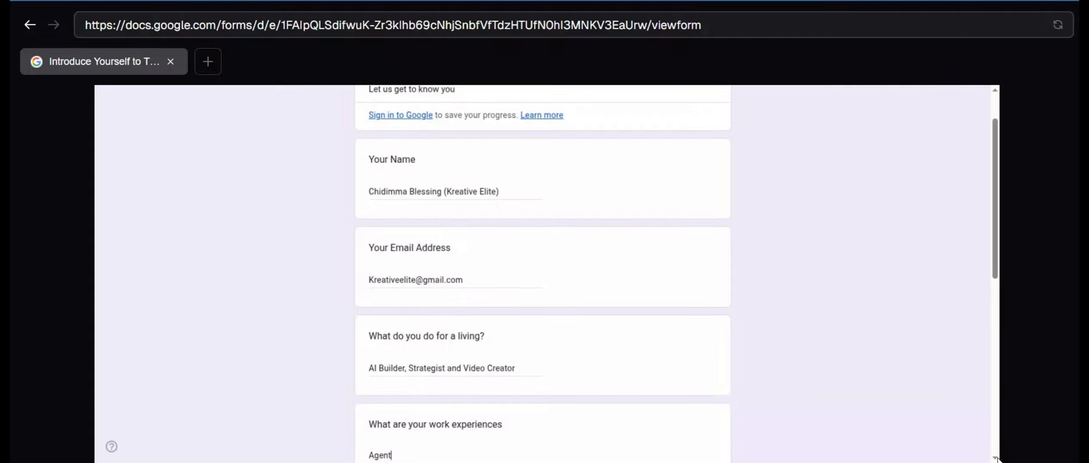
click(997, 459)
click(997, 459)
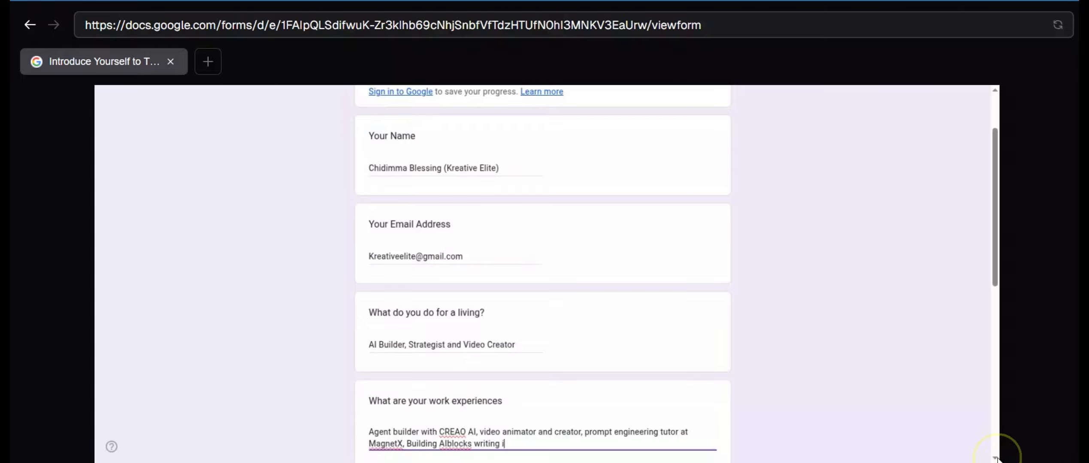
click(997, 459)
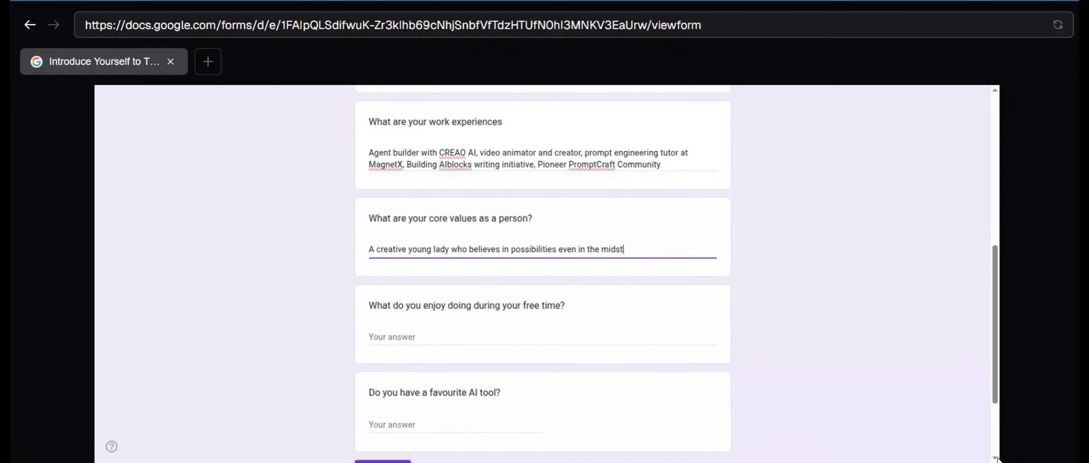
text(of obstacles and limitations. Resilience, Tenacity, Innovation, Improvising, and God's Wisdom are the tenets of my l)
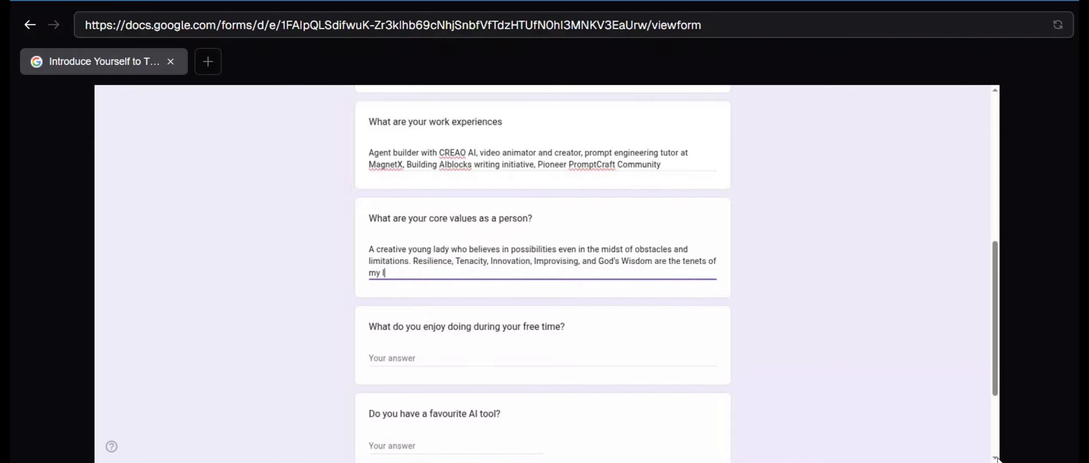
text(ife.)
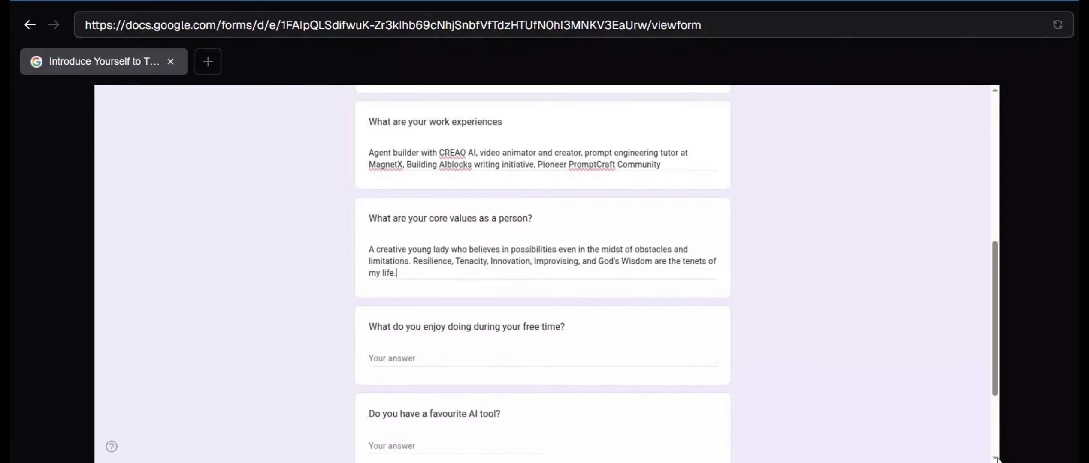
text(Reading, Writing, Movies, Sports)
key(Tab)
text(CREAO AI)
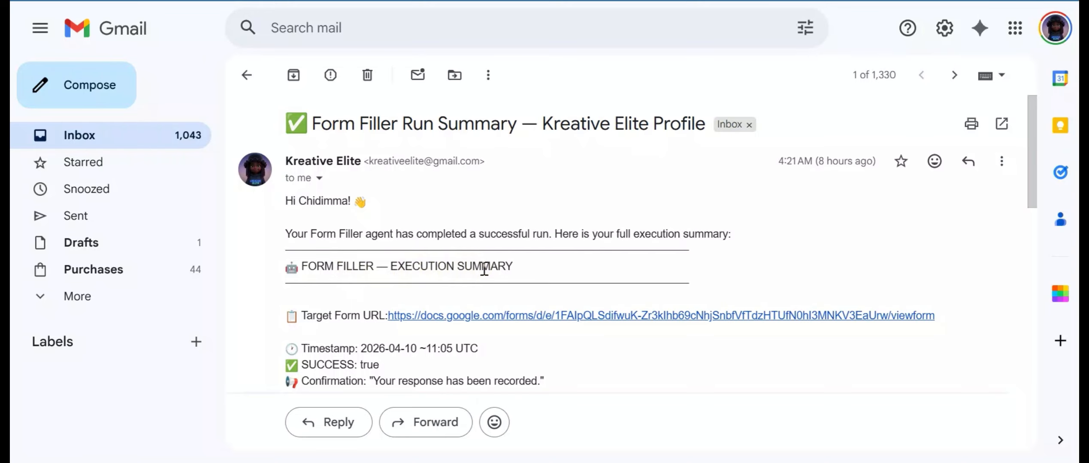
- In Gmail, read through the Form Filler Run Summary e-mail, from the execution summary and filled fields to the closing lines
scroll(622, 244, down, 2)
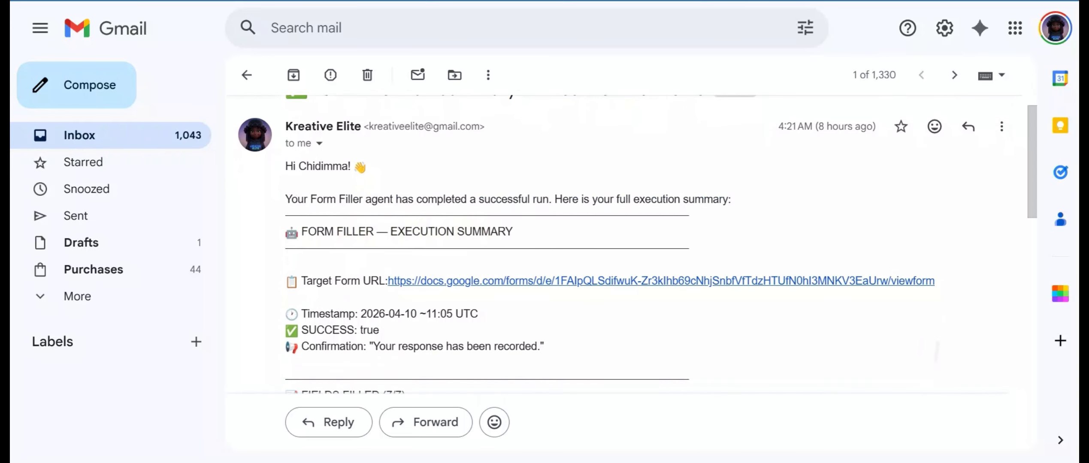
scroll(462, 259, down, 1)
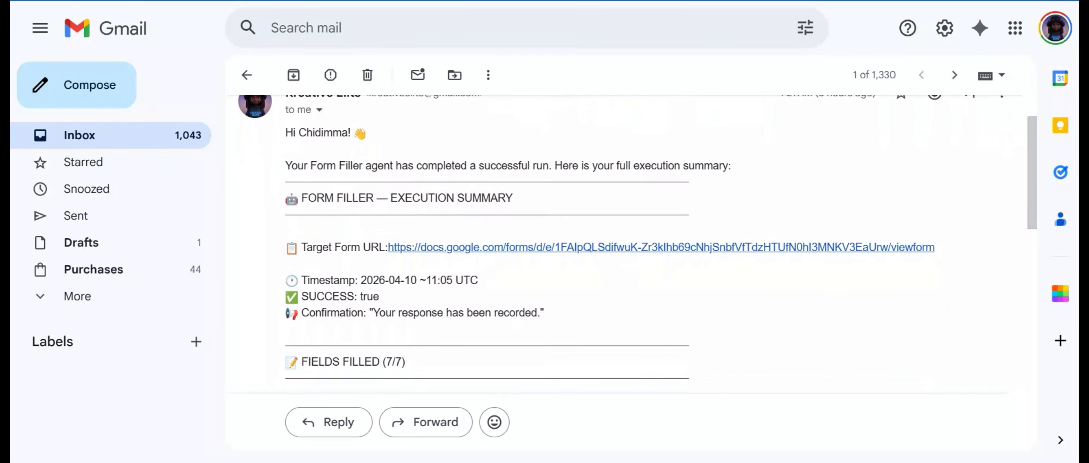
scroll(623, 243, down, 1)
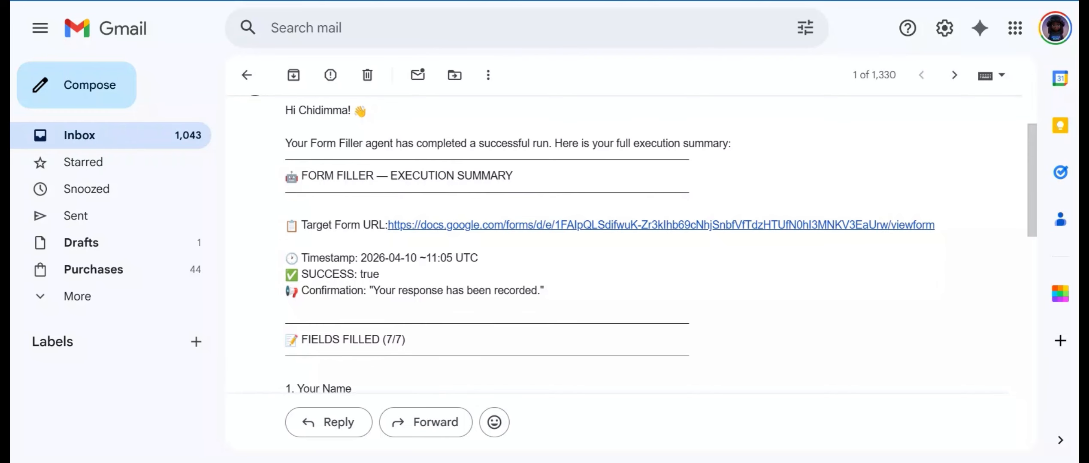
scroll(622, 243, down, 2)
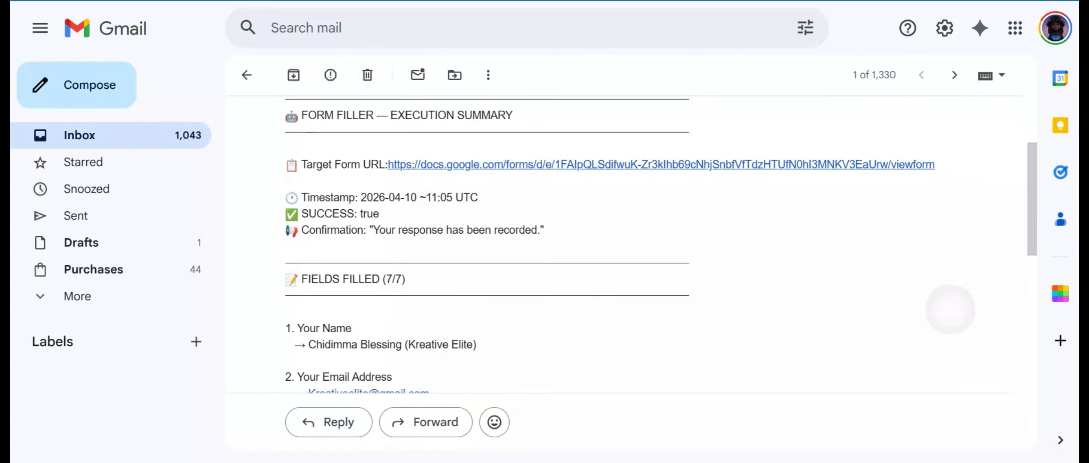
scroll(950, 309, down, 2)
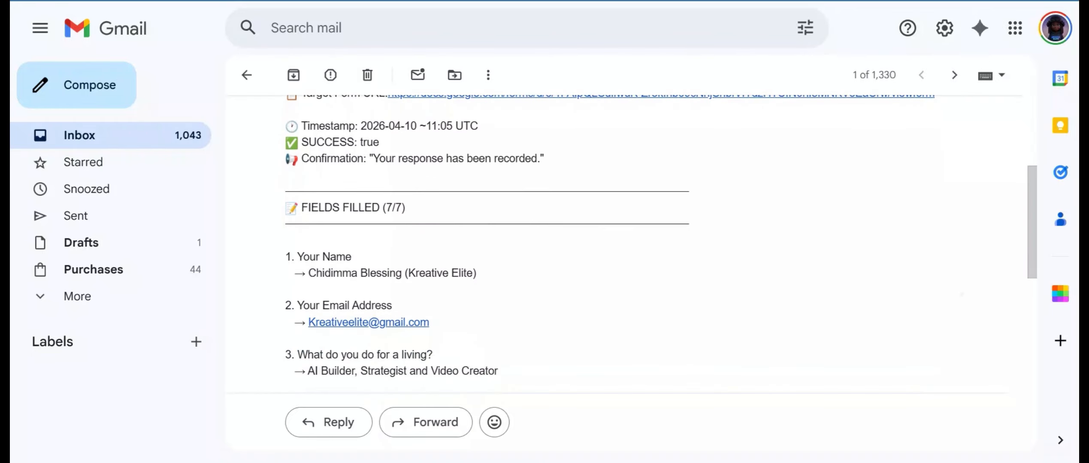
scroll(661, 246, down, 2)
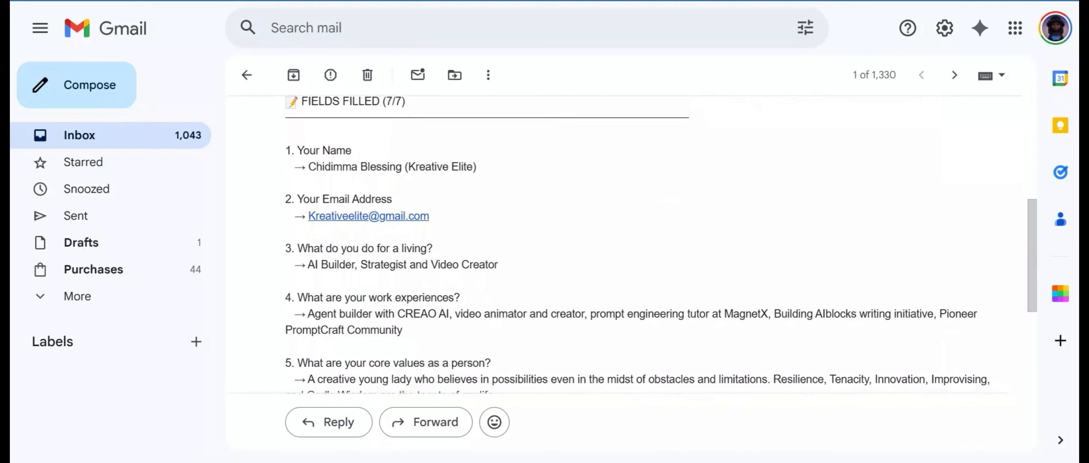
scroll(394, 297, down, 10)
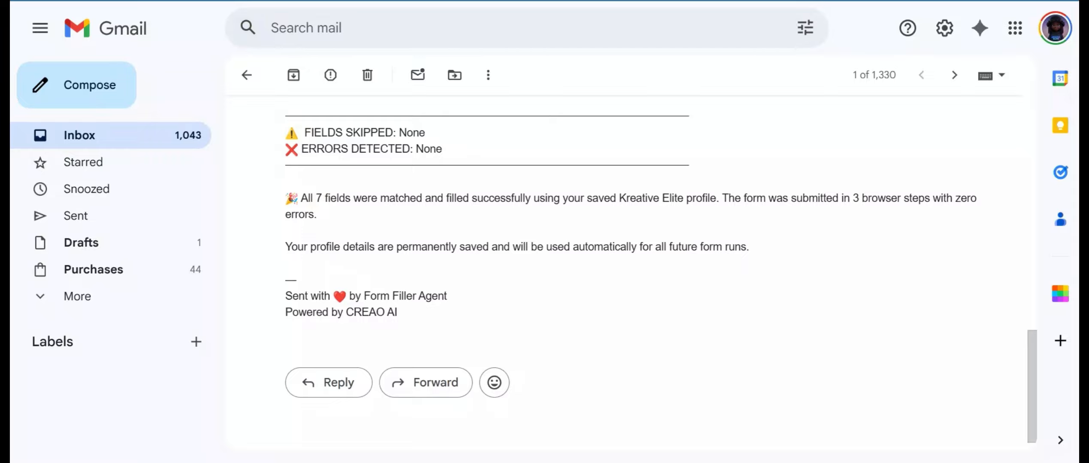
- In CREAO, open the Form Filler agent from the agents list and bring up its run form to examine the input fields
click(34, 143)
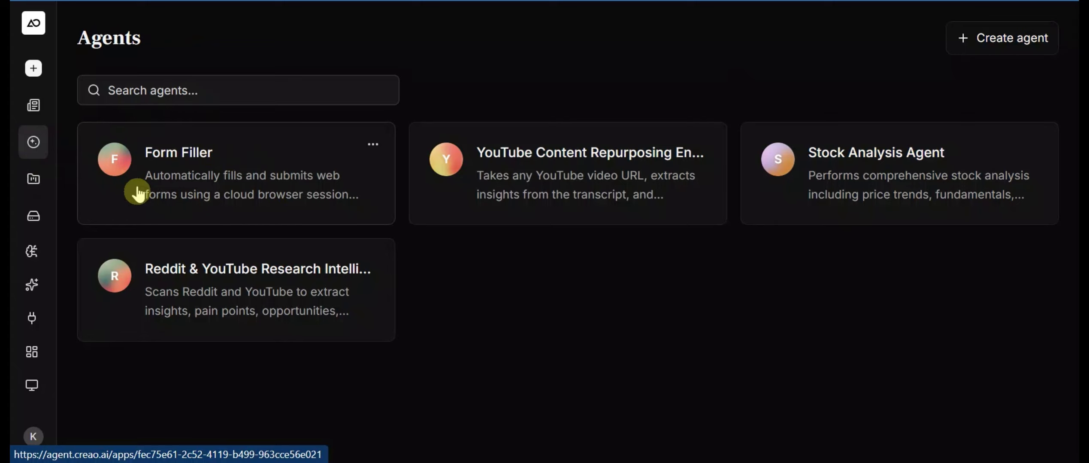
click(219, 162)
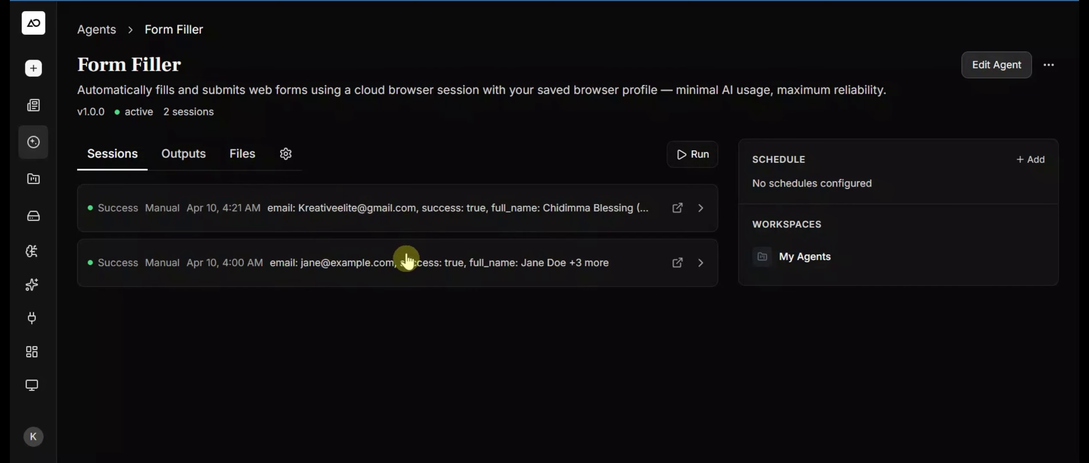
click(695, 153)
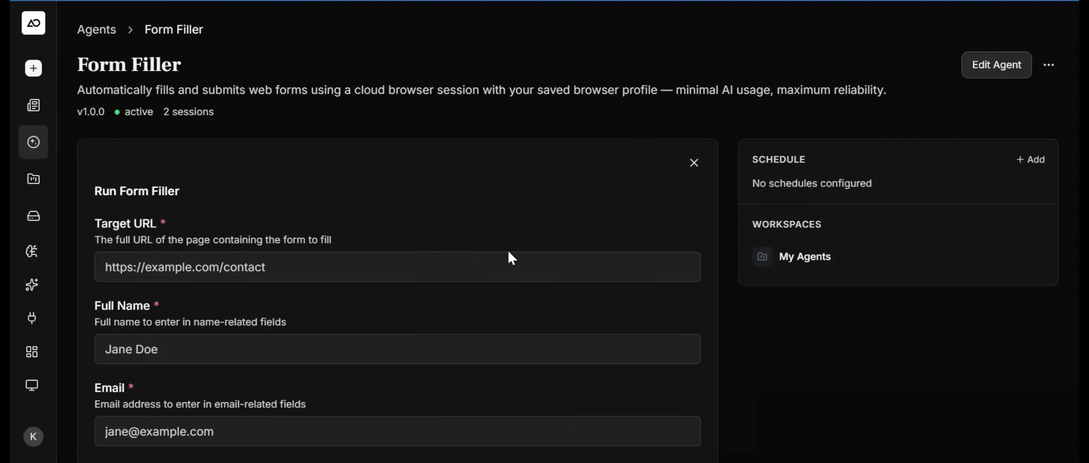
scroll(508, 257, down, 4)
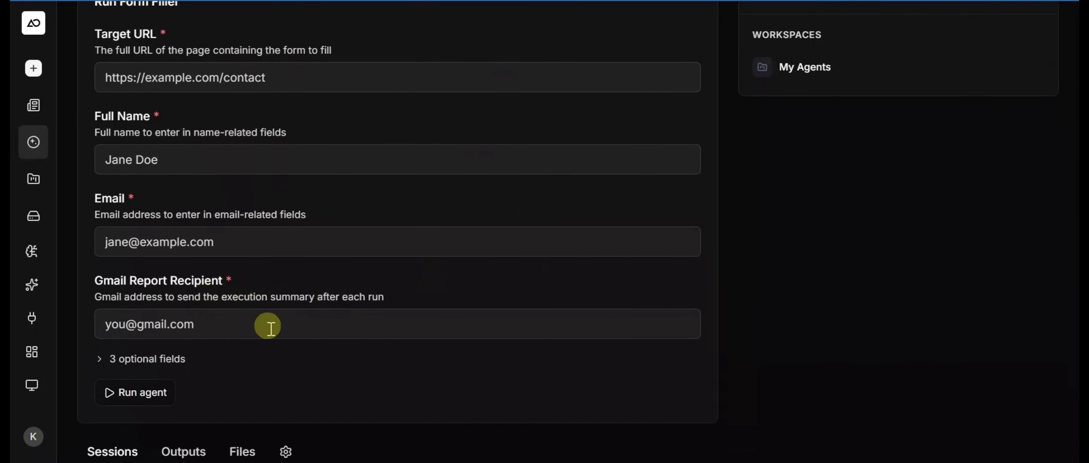
- Examine the Form Filler run form from its required fields through the optional phone number, country and custom JSON fields
scroll(236, 326, down, 3)
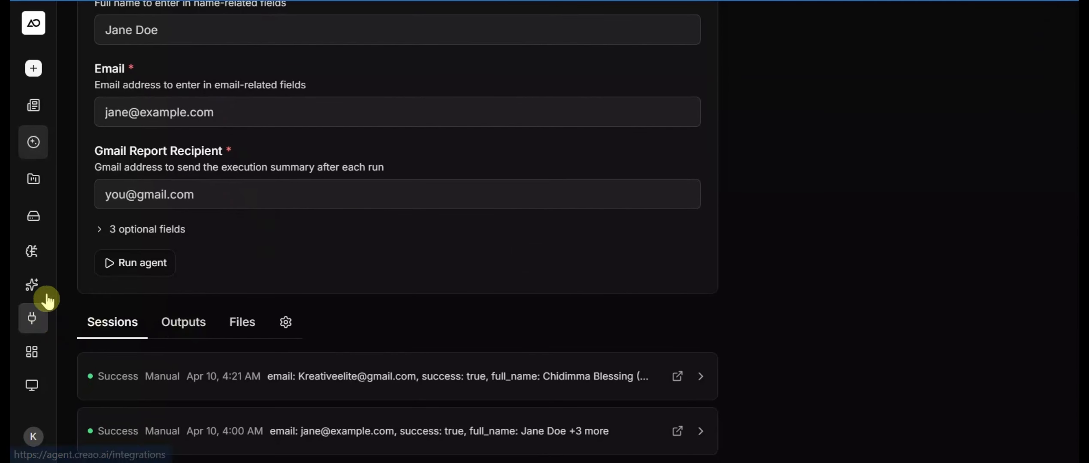
click(115, 228)
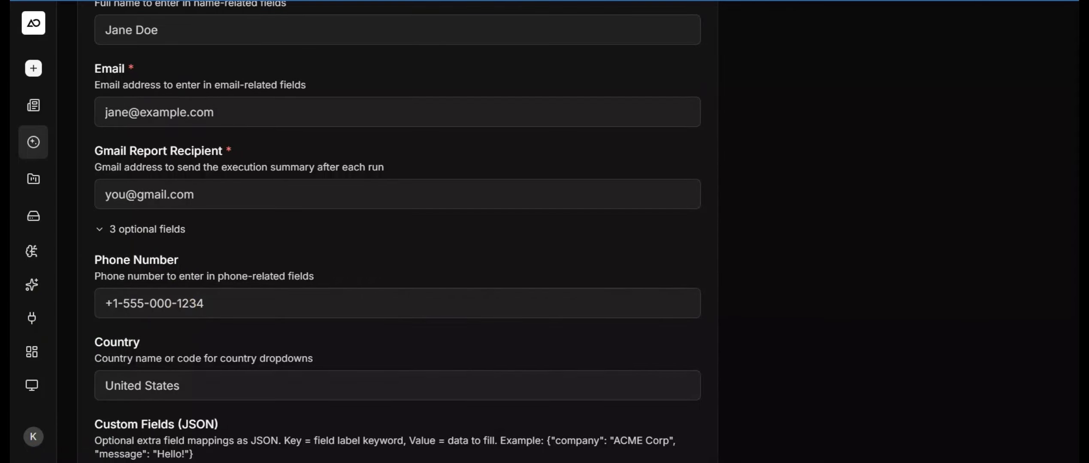
scroll(188, 309, down, 4)
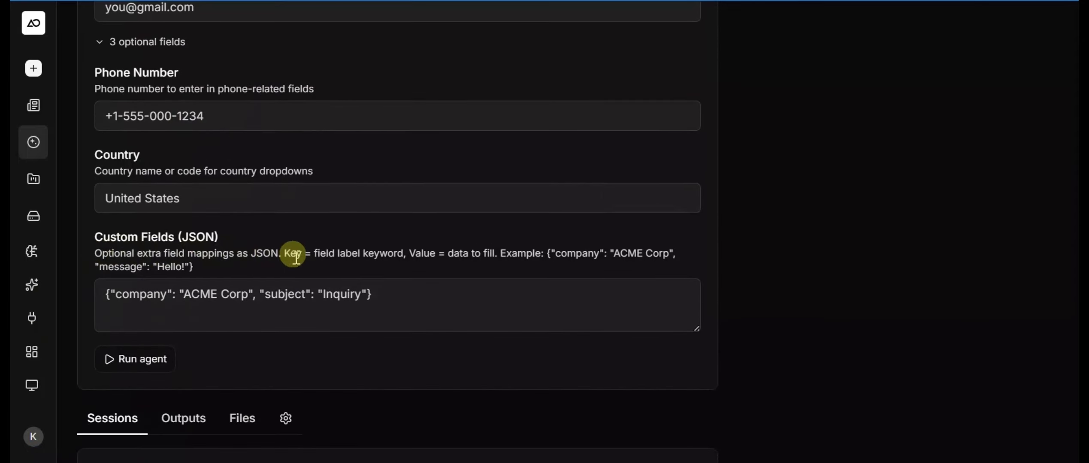
scroll(155, 228, up, 4)
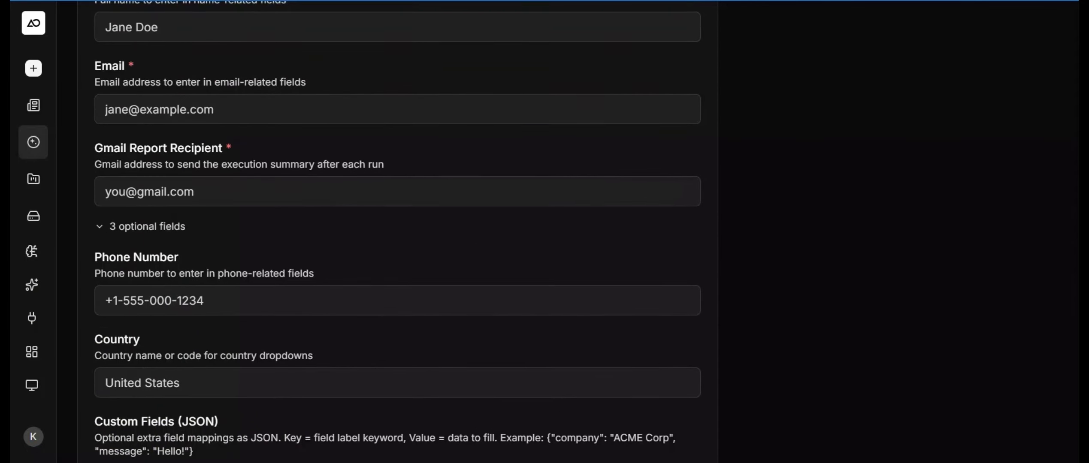
click(100, 227)
scroll(101, 226, up, 5)
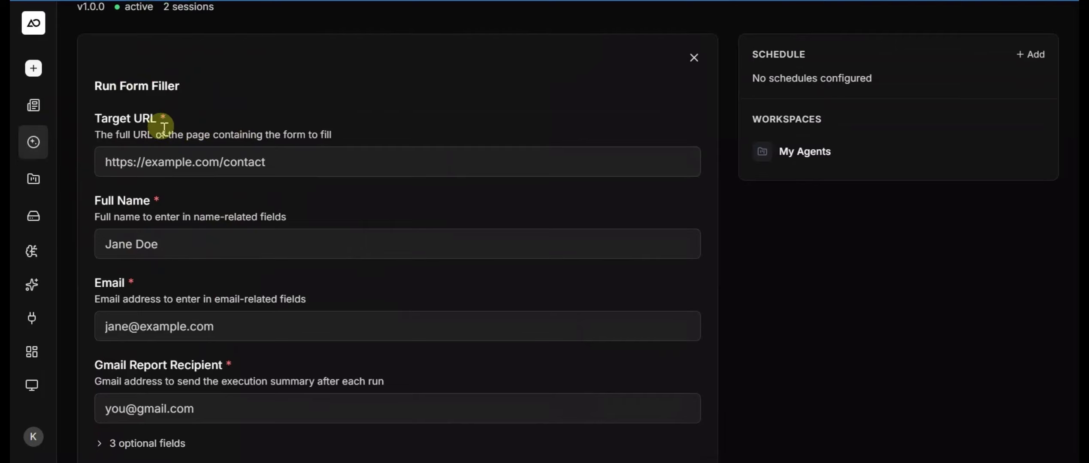
scroll(294, 181, up, 2)
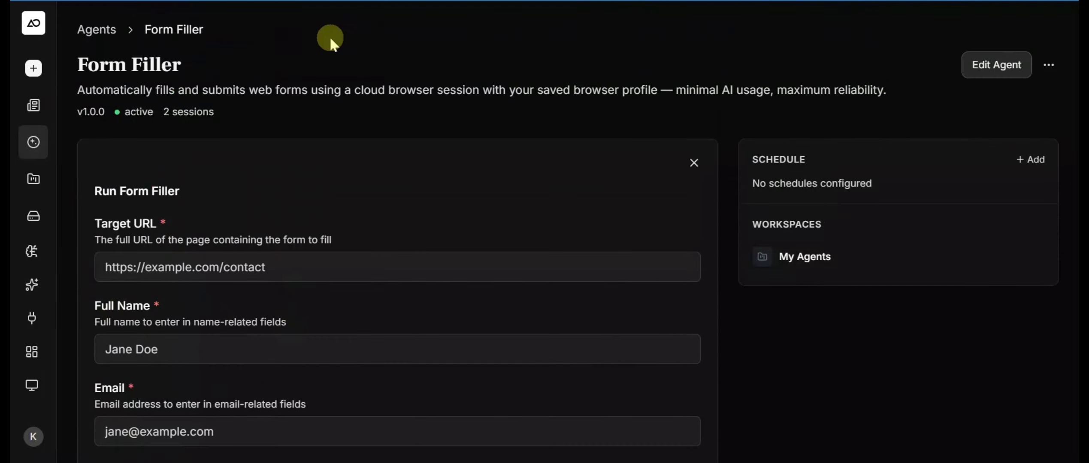
- Return to the agents list, open the Cloud Browsers page and view its sessions and saved profiles
click(91, 31)
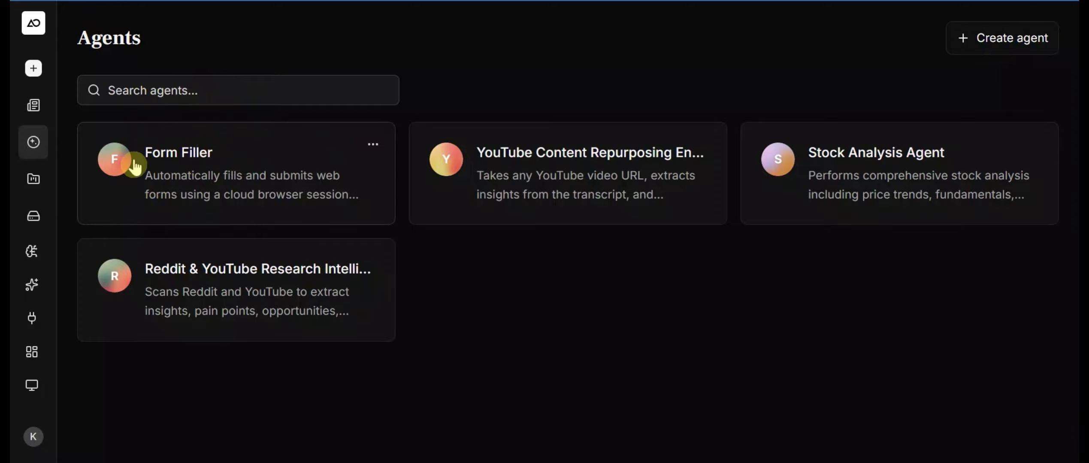
click(134, 401)
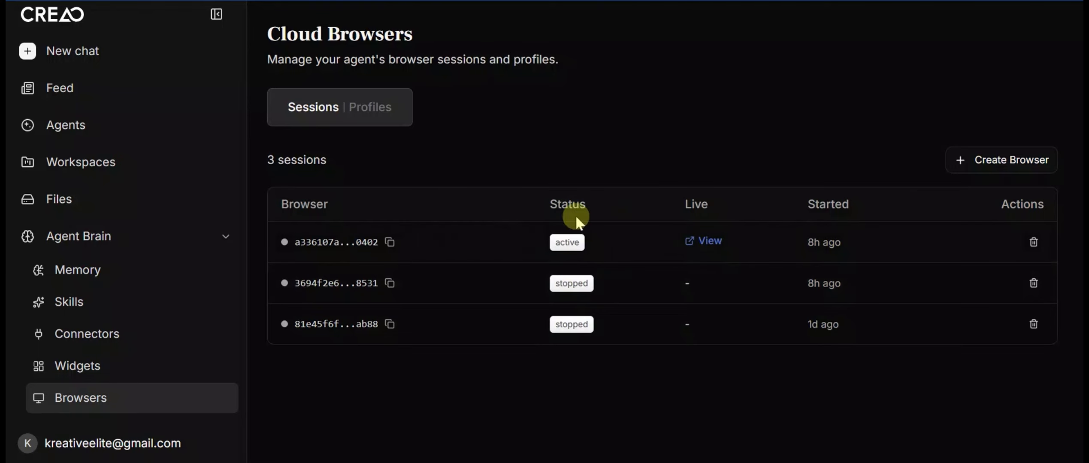
click(375, 106)
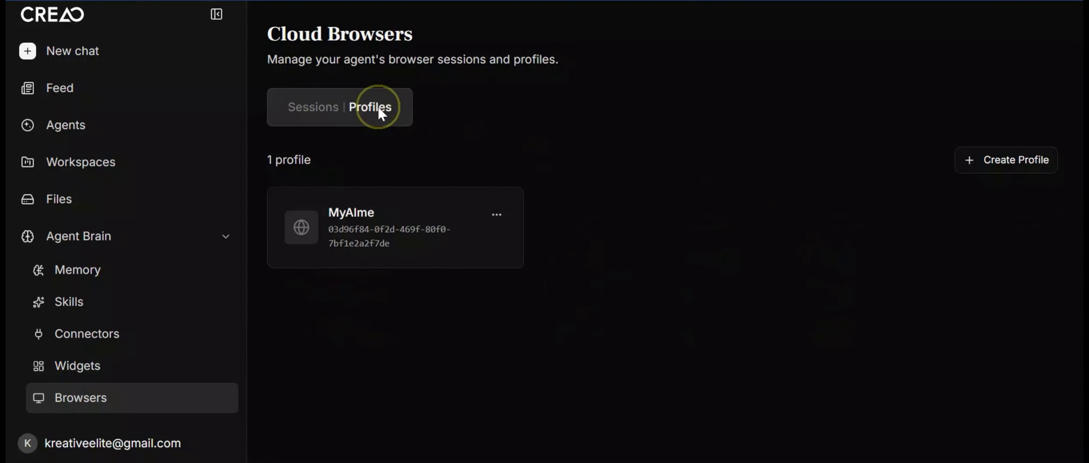
- Open the agent brain's Memory, read through all saved memories, and filter them by Preferences and by Facts
click(115, 273)
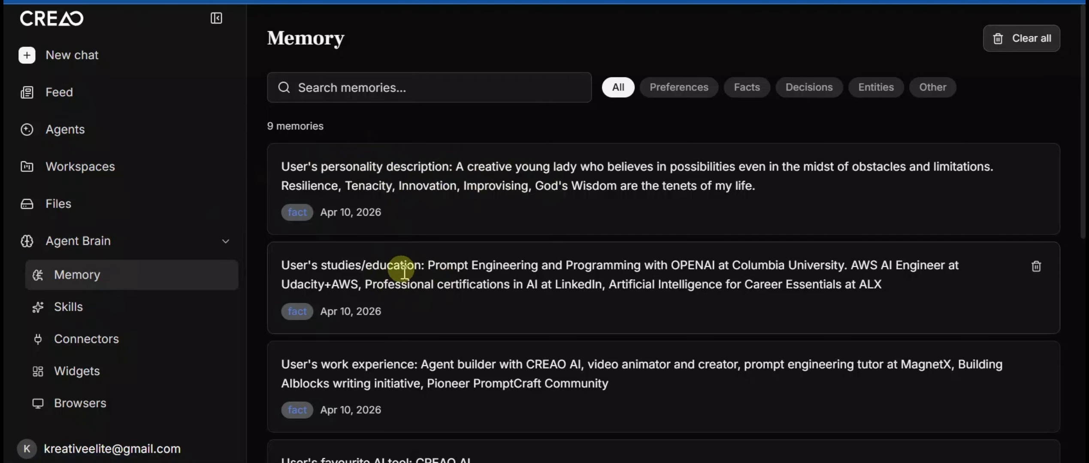
scroll(396, 360, down, 2)
scroll(980, 303, down, 6)
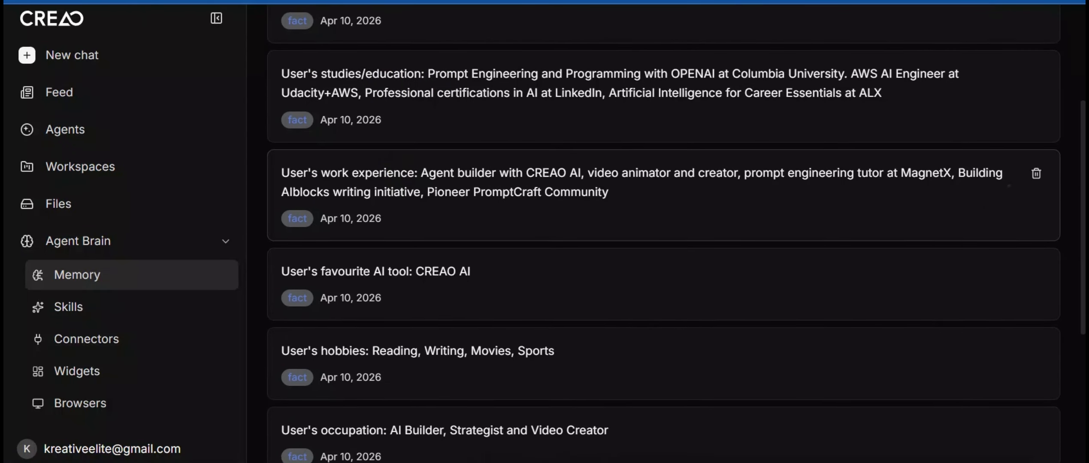
scroll(984, 274, down, 2)
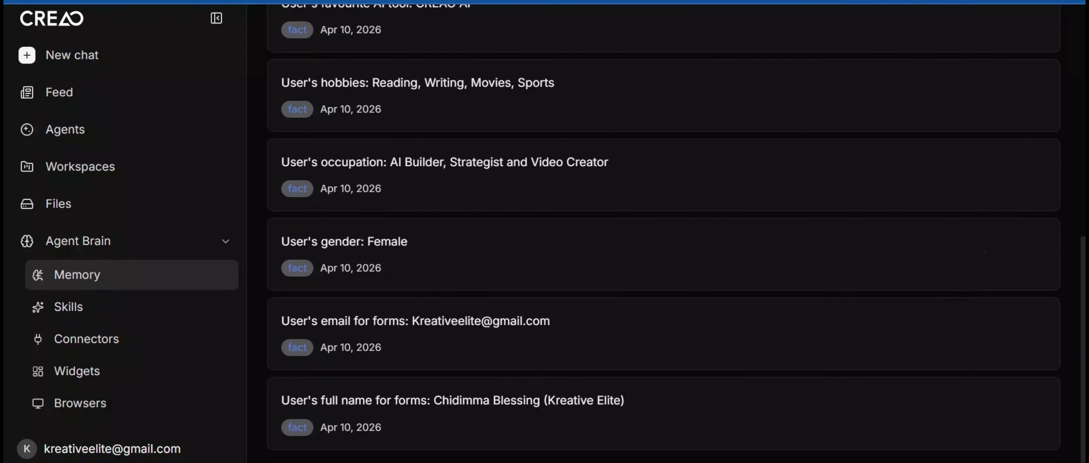
scroll(983, 273, up, 7)
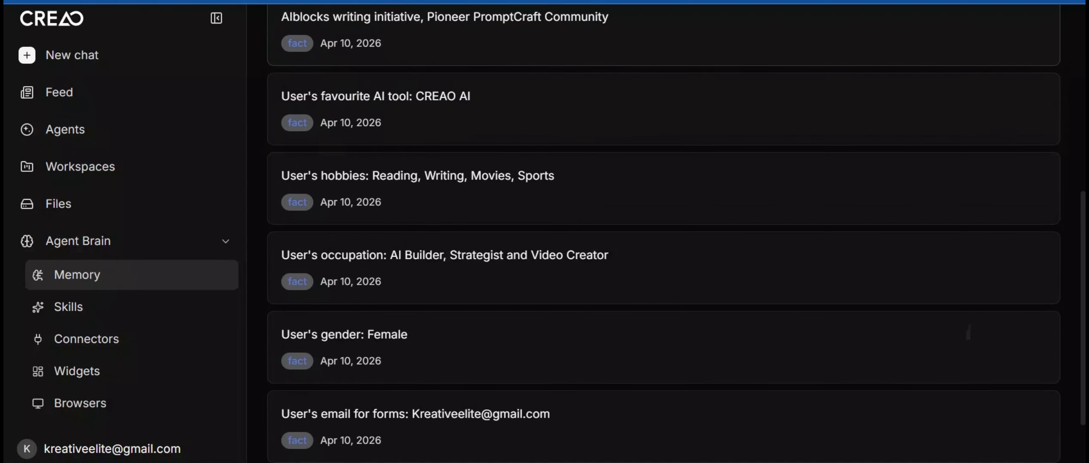
scroll(963, 343, up, 3)
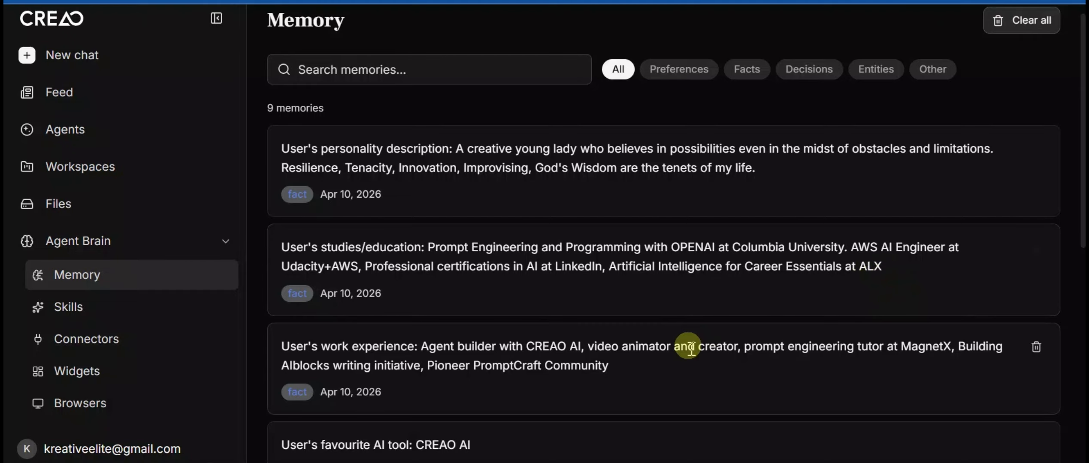
scroll(772, 343, up, 1)
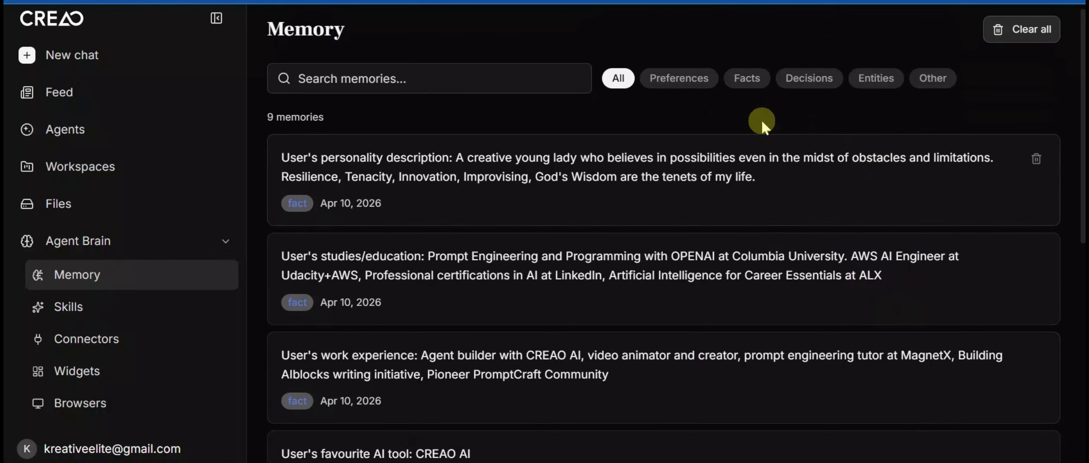
click(682, 78)
click(750, 87)
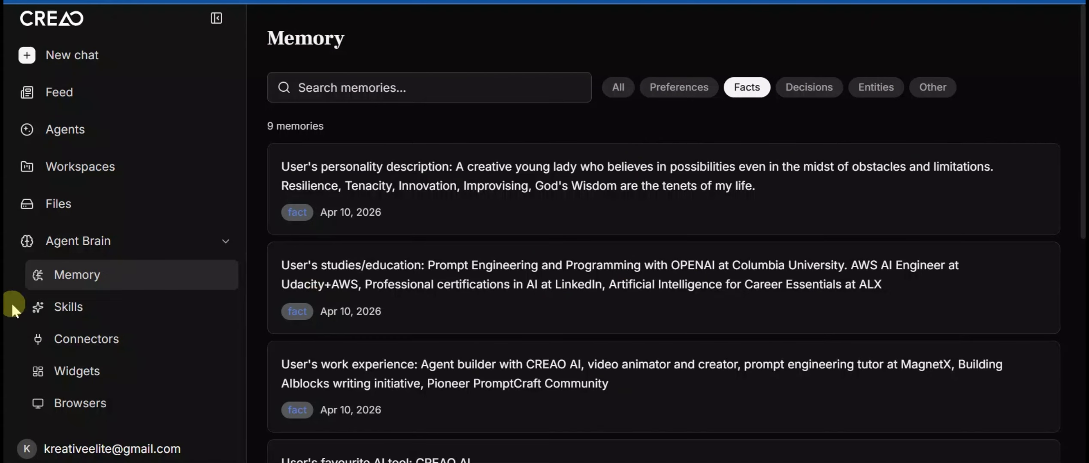
- Collapse the Agent Brain group, go back to the agents list and minimise the navigation sidebar
click(175, 241)
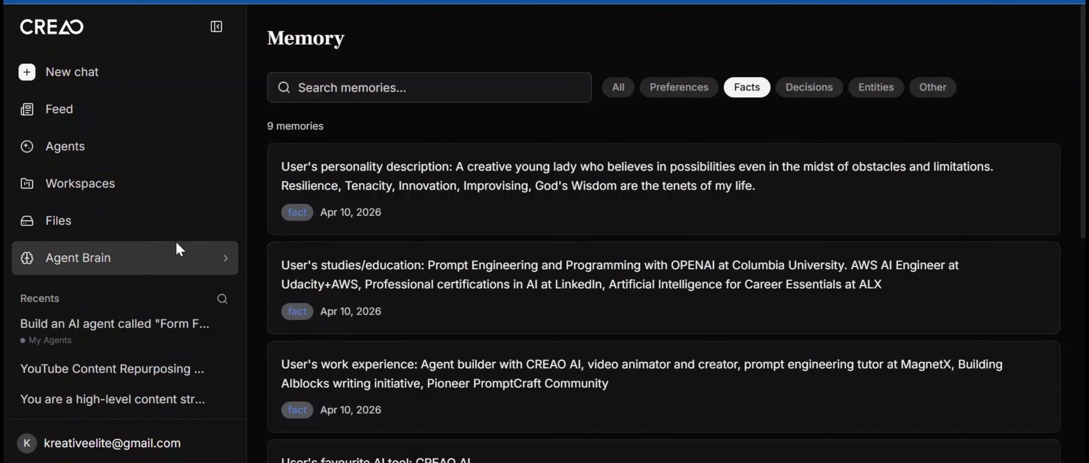
click(110, 154)
click(216, 27)
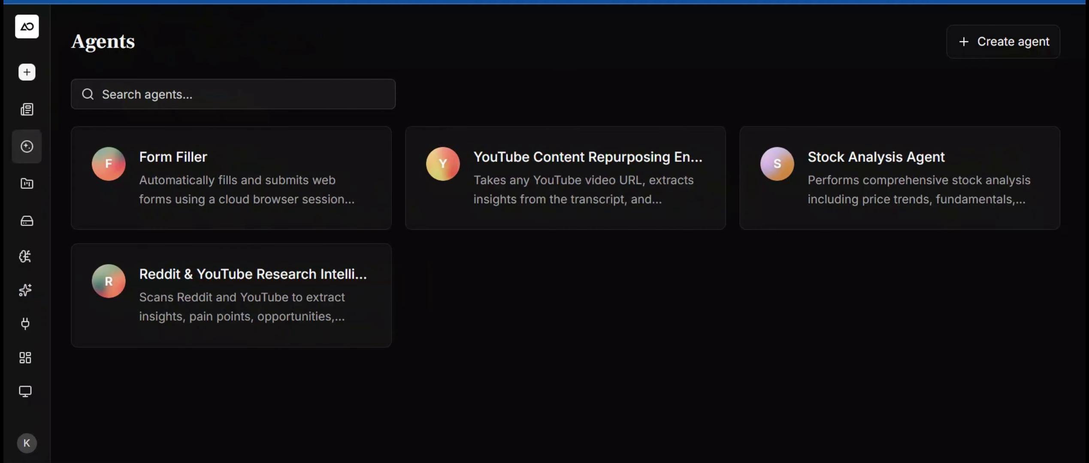
- Start a new chat and expand the updates from your agents to read the Form Filler entries
click(25, 81)
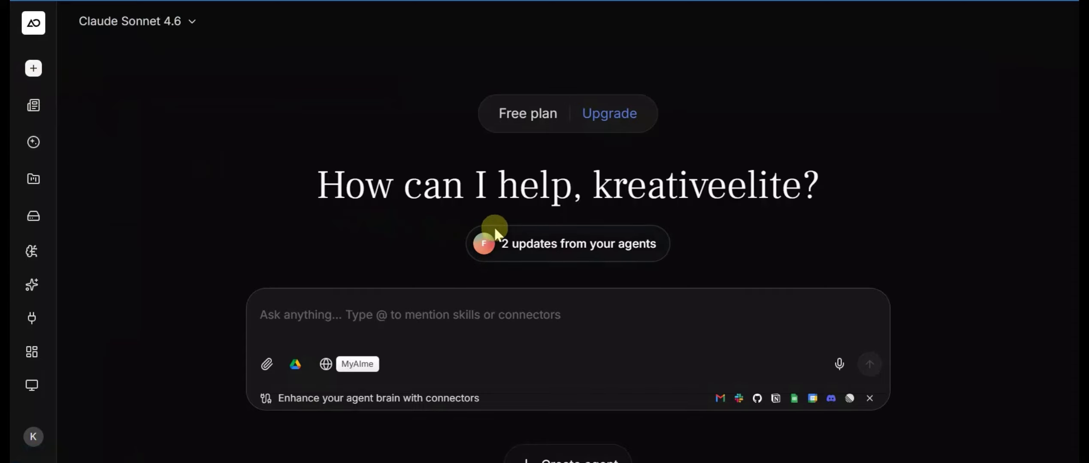
click(504, 239)
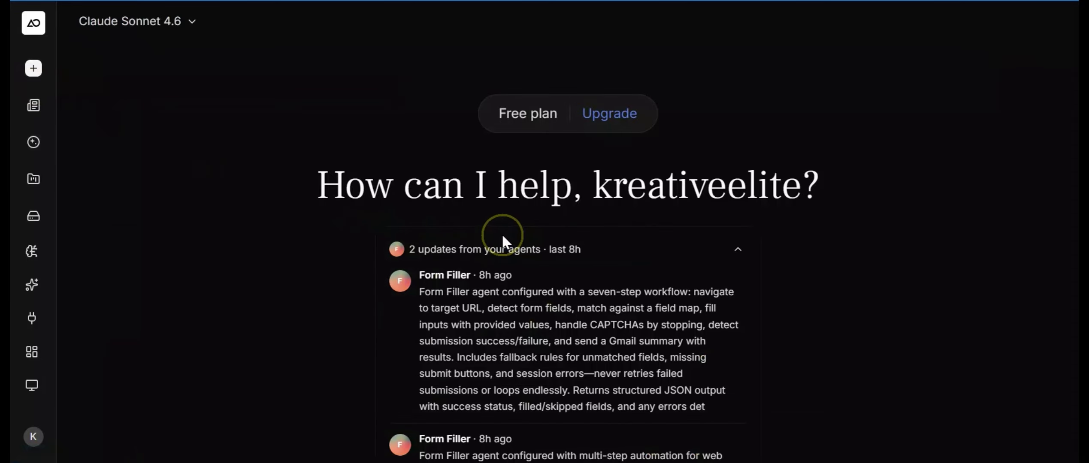
click(586, 325)
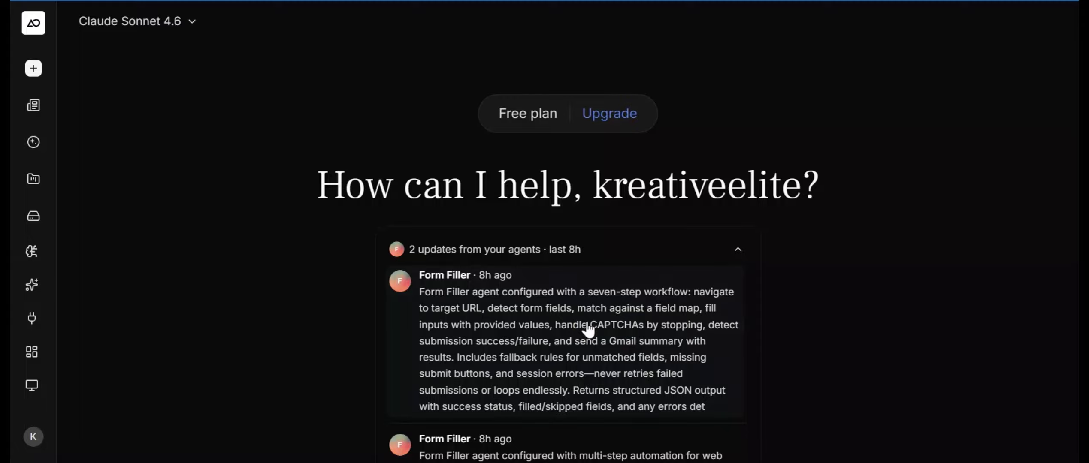
scroll(588, 330, down, 2)
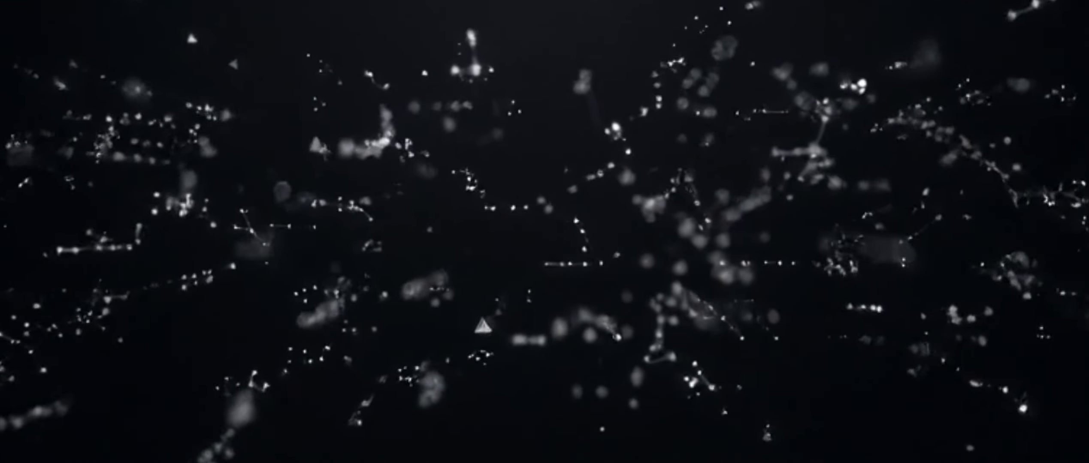